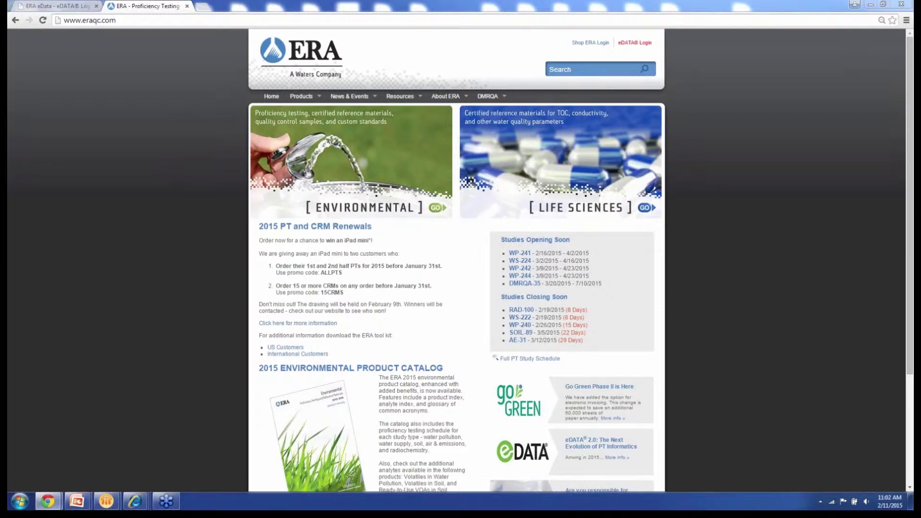
Step: Switch to the eDATA login page, view the Create / Reset ERA Password page, and return to the login form
{"action": "key", "text": "ctrl+shift+Tab"}
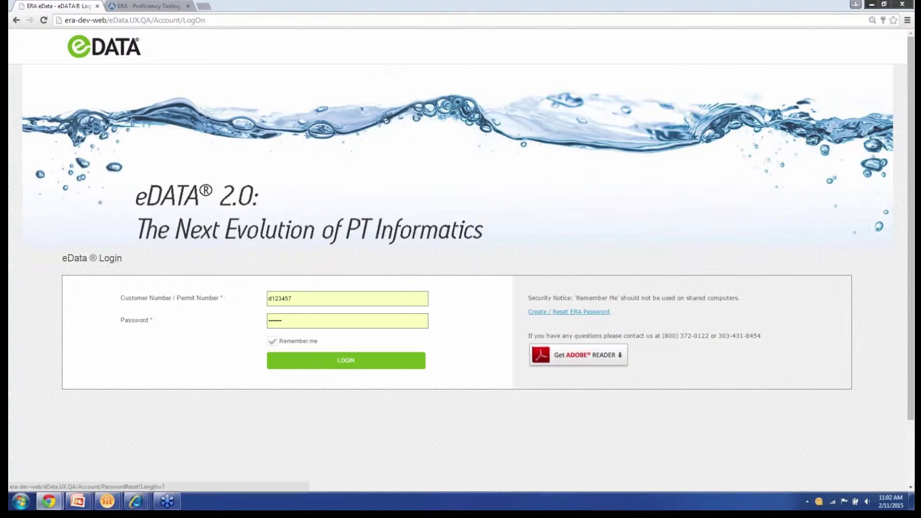
{"action": "left_click", "coordinate": [568, 312]}
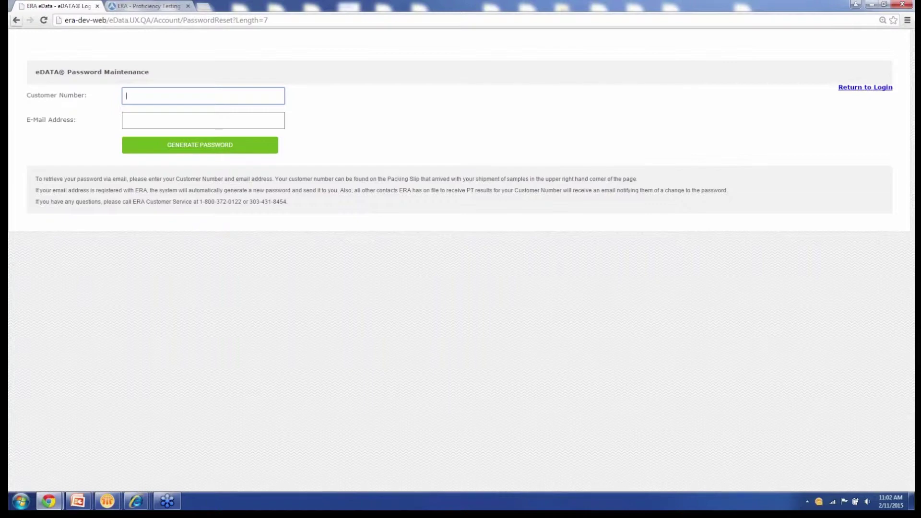
{"action": "key", "text": "alt+Left"}
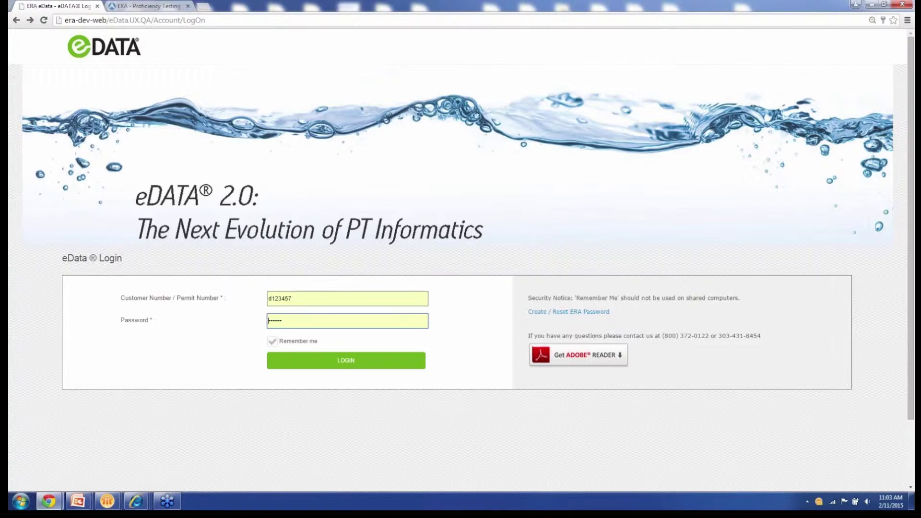
Step: Log in to eDATA with the prefilled credentials and accept the attestation statement
{"action": "key", "text": "Return"}
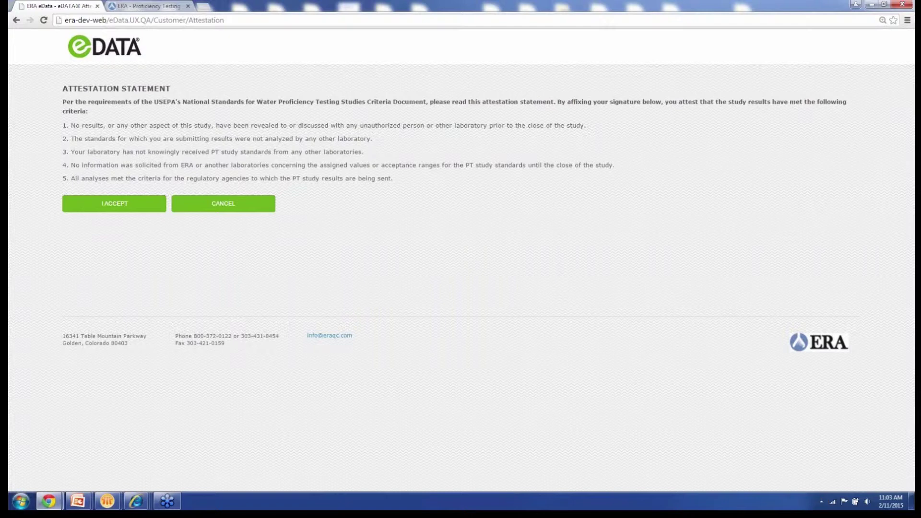
{"action": "left_click", "coordinate": [115, 203]}
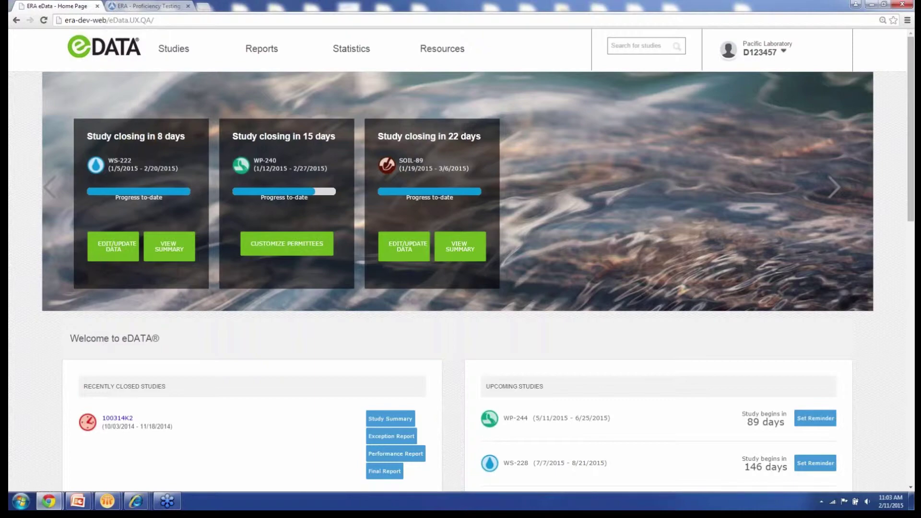
Step: Review the home page's closing-study cards, the Recently Closed Studies list and the Upcoming Studies list
{"action": "scroll", "coordinate": [461, 259], "scroll_direction": "down", "scroll_amount": 1}
{"action": "scroll", "coordinate": [461, 259], "scroll_direction": "down", "scroll_amount": 1}
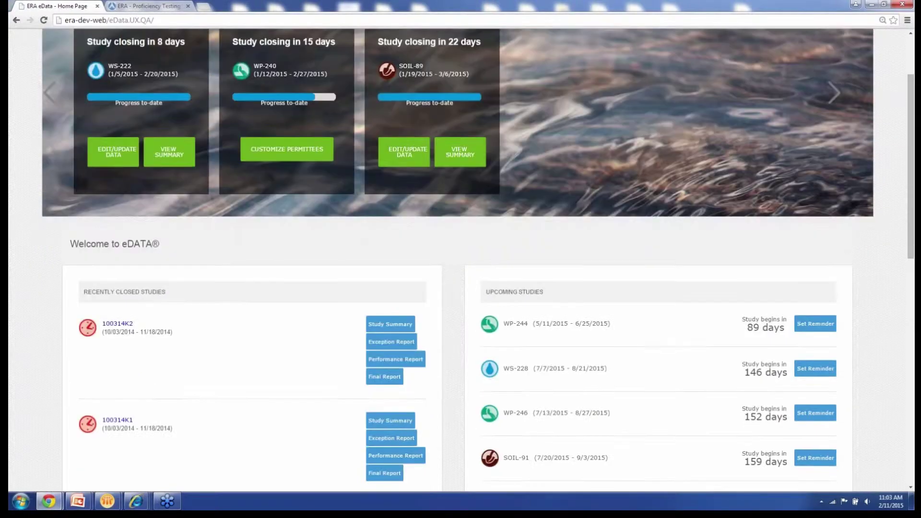
{"action": "scroll", "coordinate": [461, 259], "scroll_direction": "down", "scroll_amount": 1}
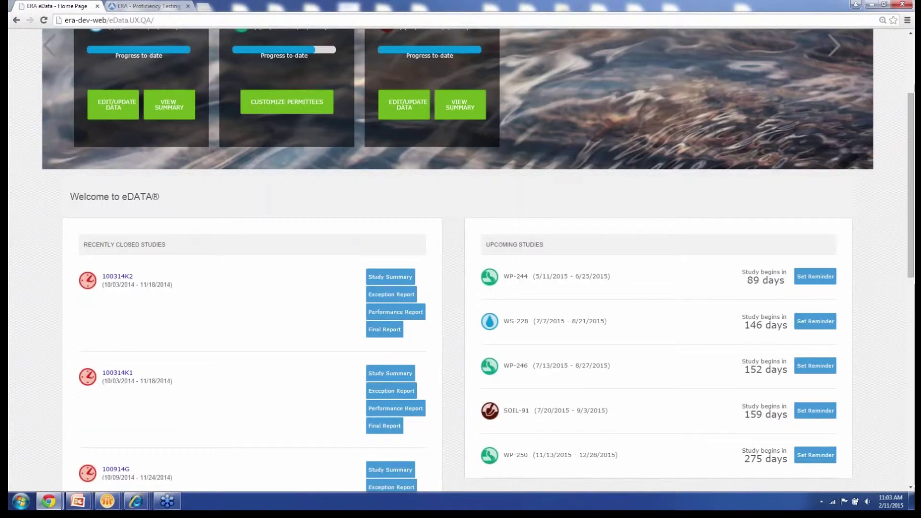
{"action": "scroll", "coordinate": [460, 259], "scroll_direction": "down", "scroll_amount": 1}
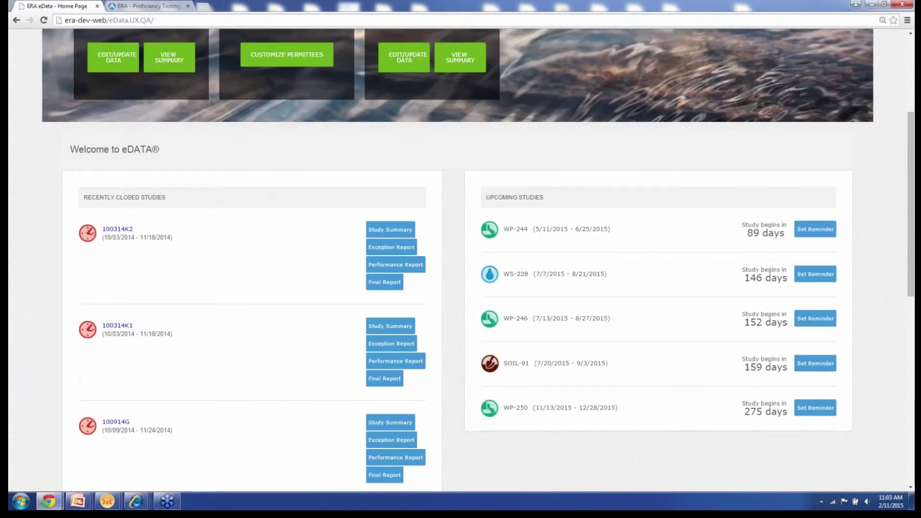
{"action": "scroll", "coordinate": [461, 259], "scroll_direction": "down", "scroll_amount": 1}
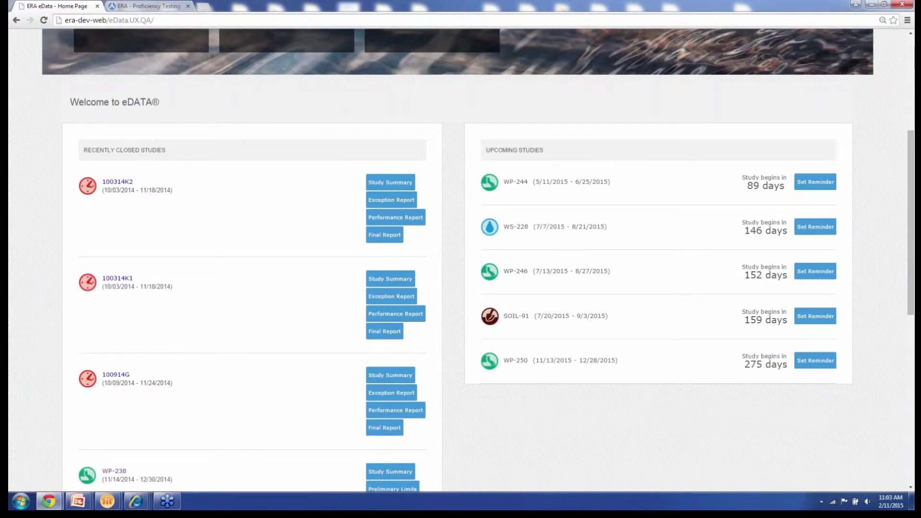
{"action": "scroll", "coordinate": [461, 260], "scroll_direction": "down", "scroll_amount": 1}
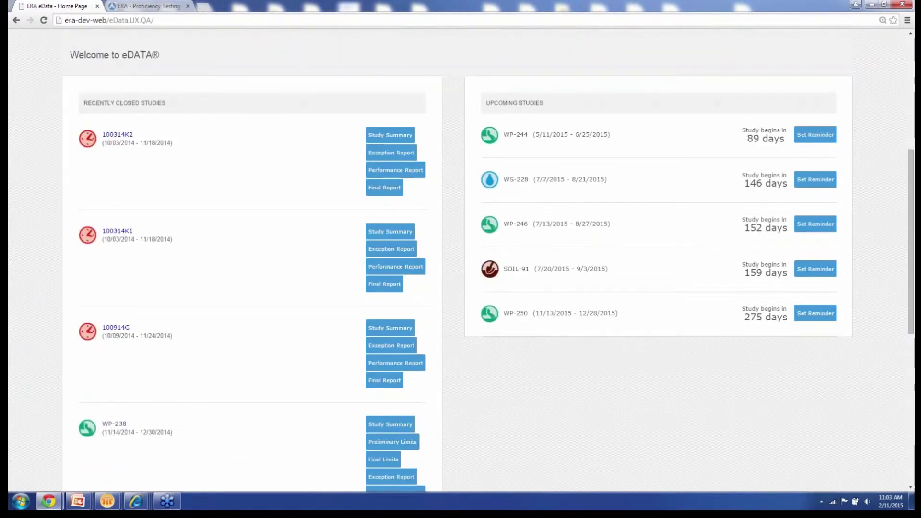
{"action": "scroll", "coordinate": [460, 259], "scroll_direction": "up", "scroll_amount": 2}
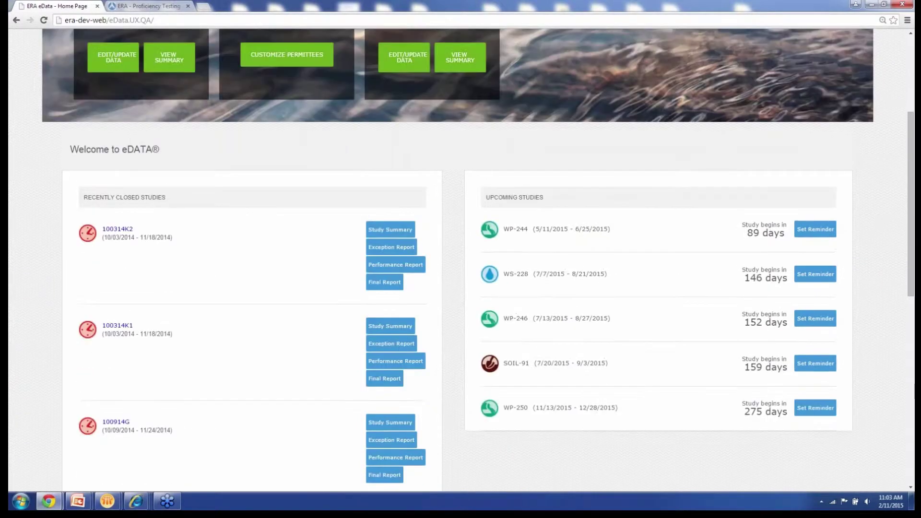
{"action": "scroll", "coordinate": [460, 259], "scroll_direction": "up", "scroll_amount": 2}
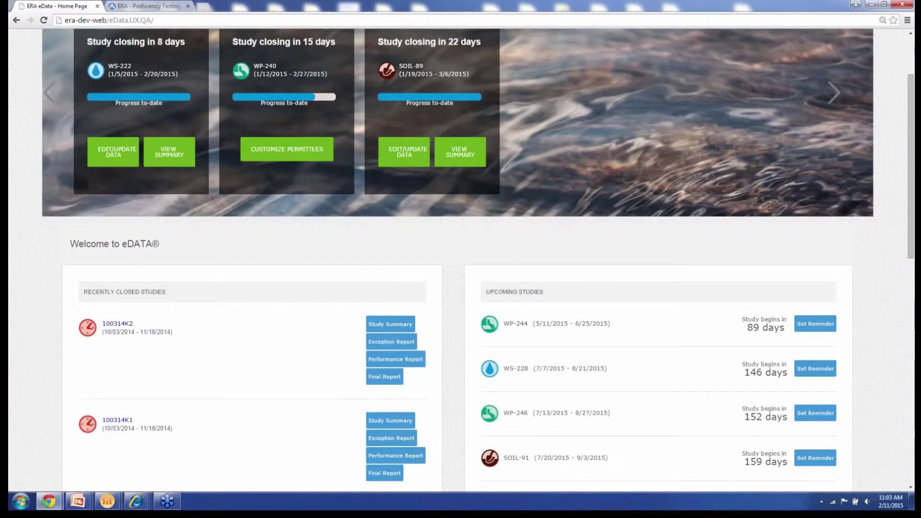
{"action": "scroll", "coordinate": [461, 260], "scroll_direction": "up", "scroll_amount": 2}
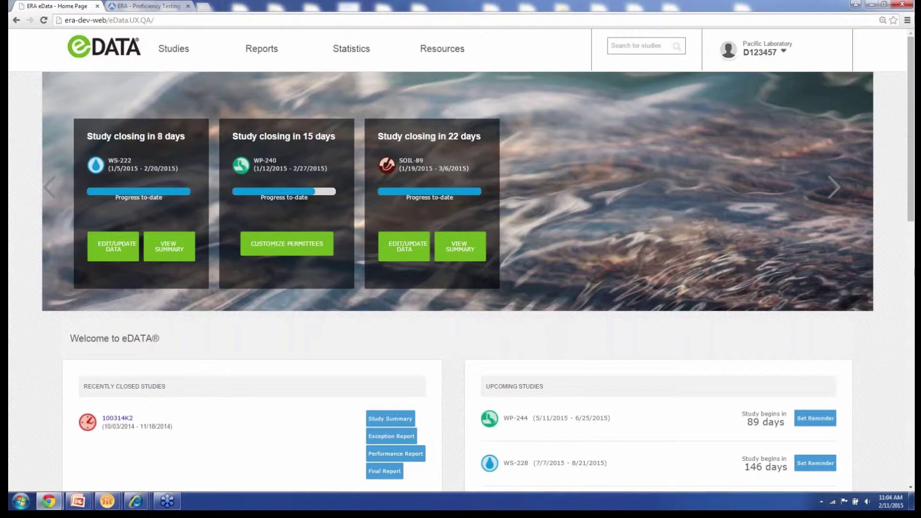
{"action": "scroll", "coordinate": [461, 259], "scroll_direction": "down", "scroll_amount": 2}
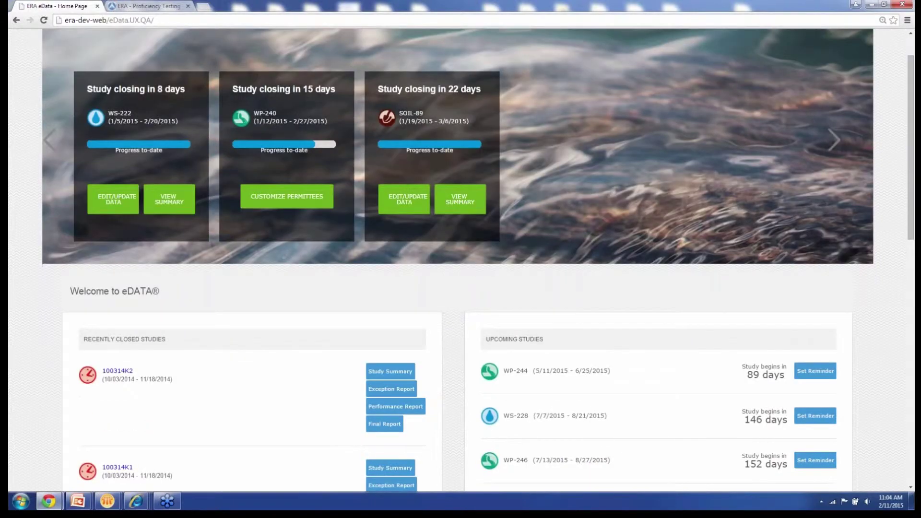
{"action": "scroll", "coordinate": [460, 259], "scroll_direction": "down", "scroll_amount": 1}
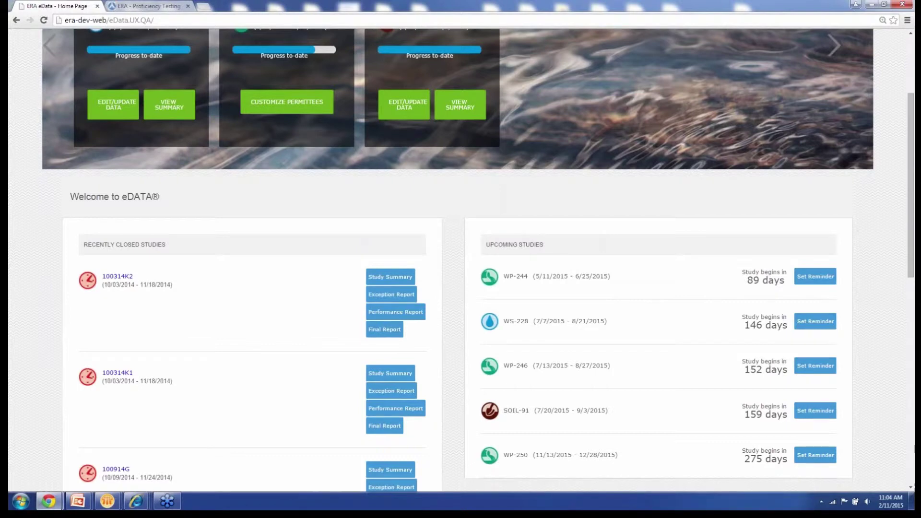
{"action": "scroll", "coordinate": [460, 259], "scroll_direction": "up", "scroll_amount": 3}
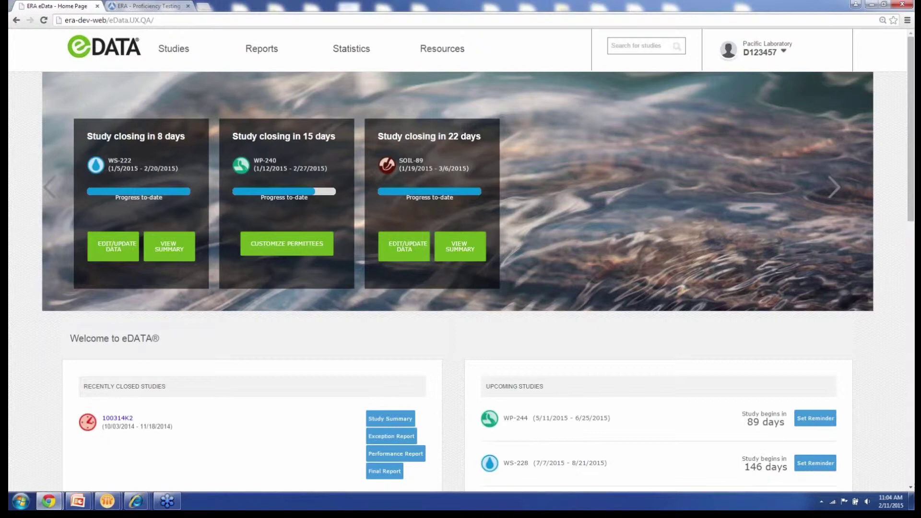
{"action": "mouse_move", "coordinate": [174, 49]}
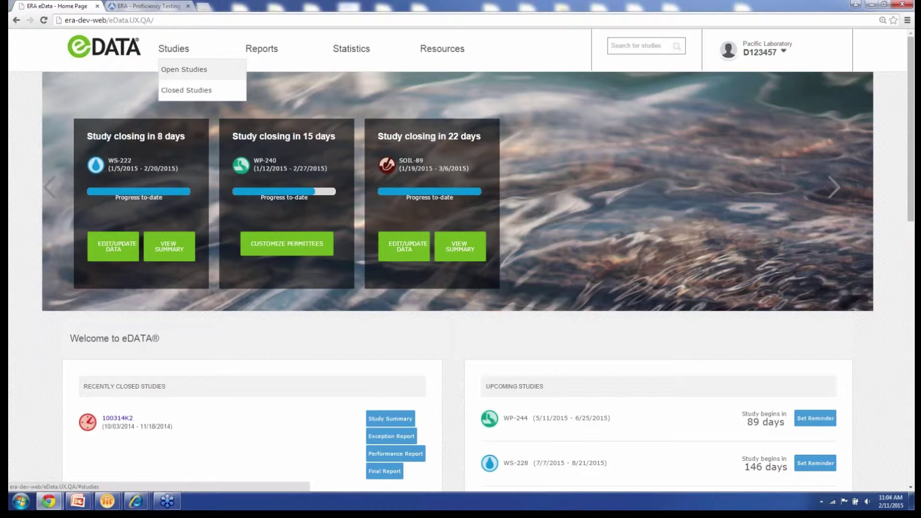
{"action": "mouse_move", "coordinate": [261, 49]}
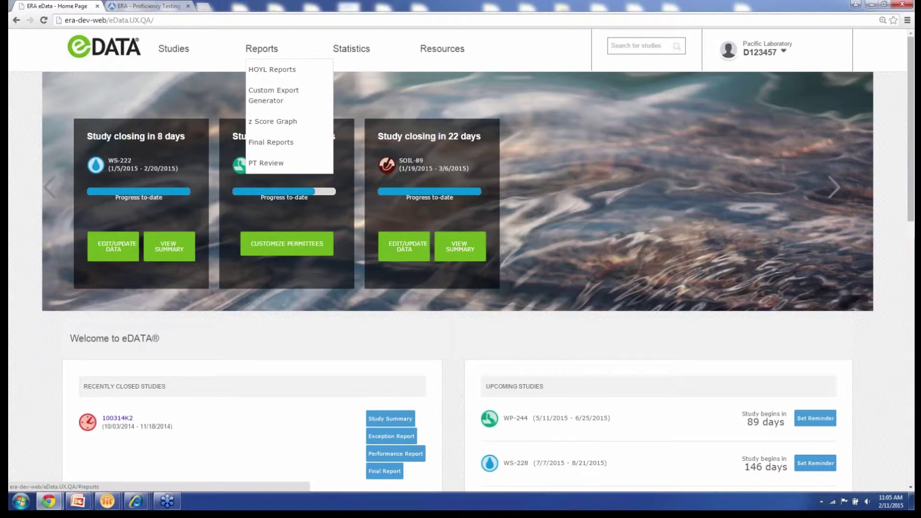
{"action": "mouse_move", "coordinate": [351, 49]}
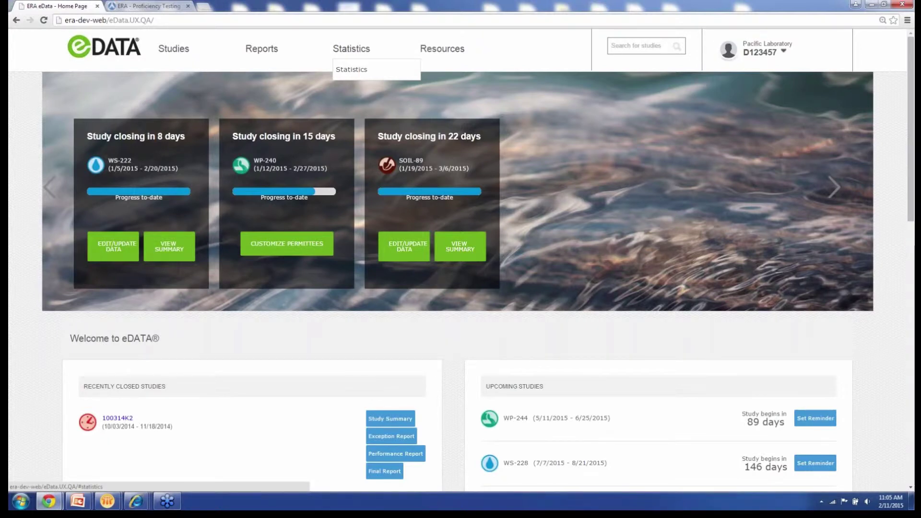
{"action": "mouse_move", "coordinate": [442, 48]}
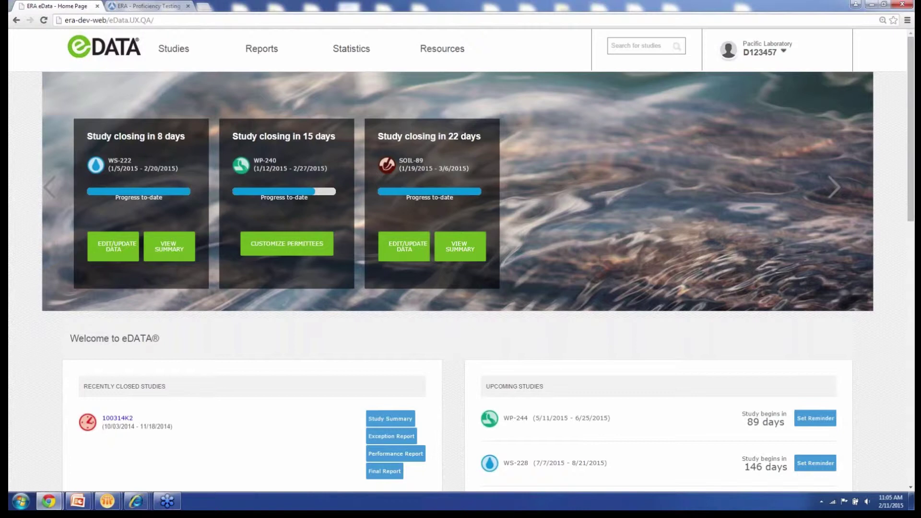
Step: Open the account's Customer Information page and expand the Addresses section to view the lab mailing address
{"action": "mouse_move", "coordinate": [764, 53]}
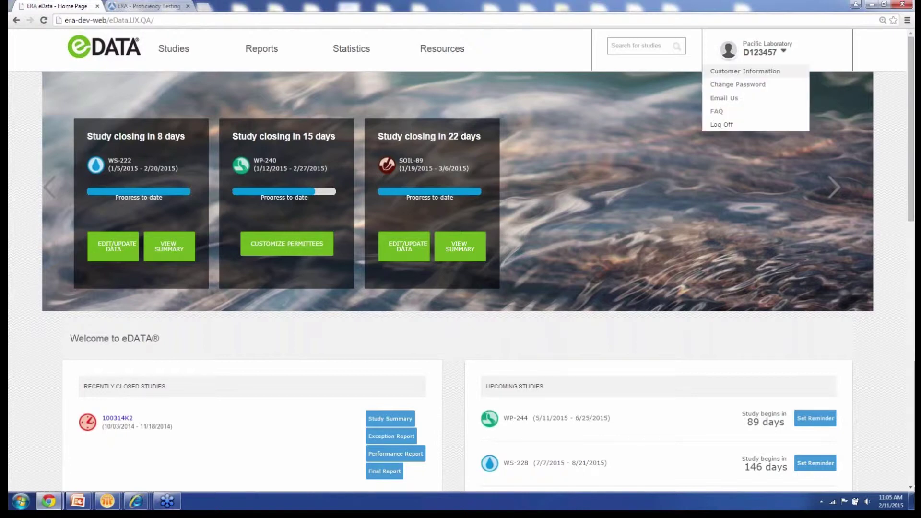
{"action": "left_click", "coordinate": [745, 71]}
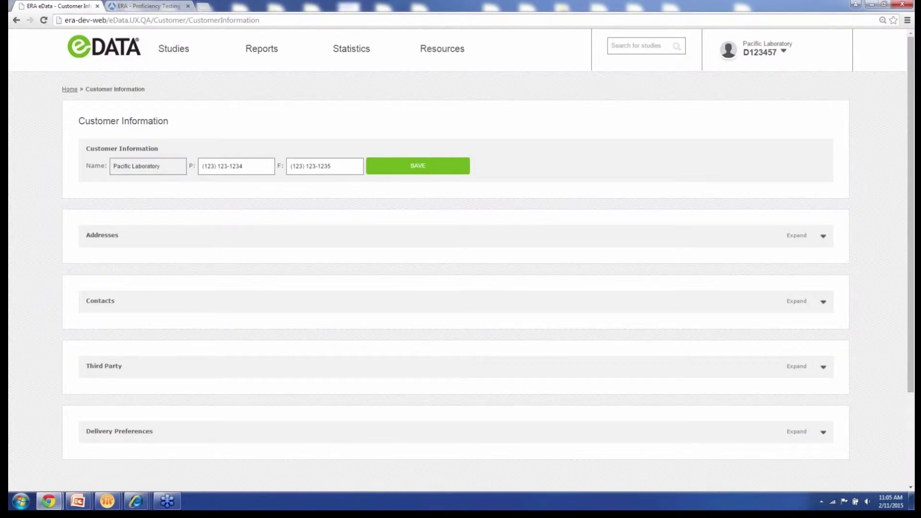
{"action": "left_click", "coordinate": [823, 236]}
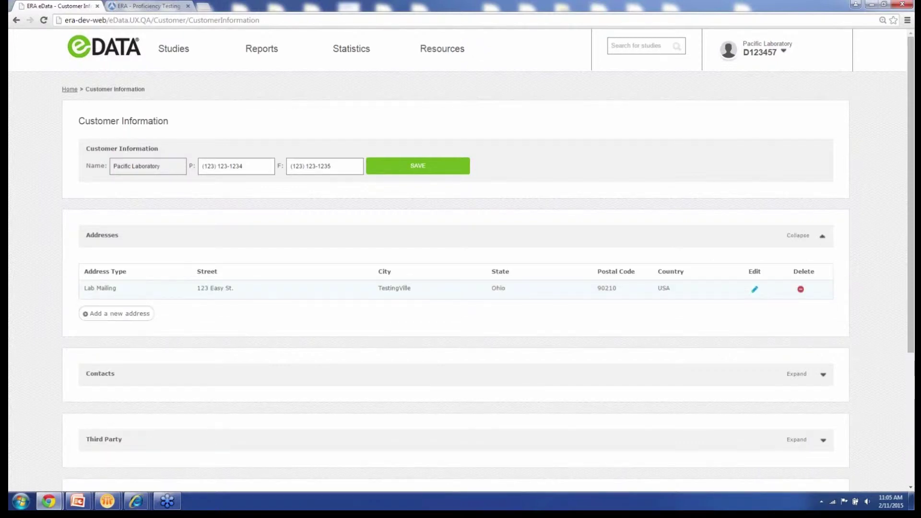
{"action": "scroll", "coordinate": [461, 260], "scroll_direction": "down", "scroll_amount": 1}
{"action": "scroll", "coordinate": [461, 259], "scroll_direction": "down", "scroll_amount": 1}
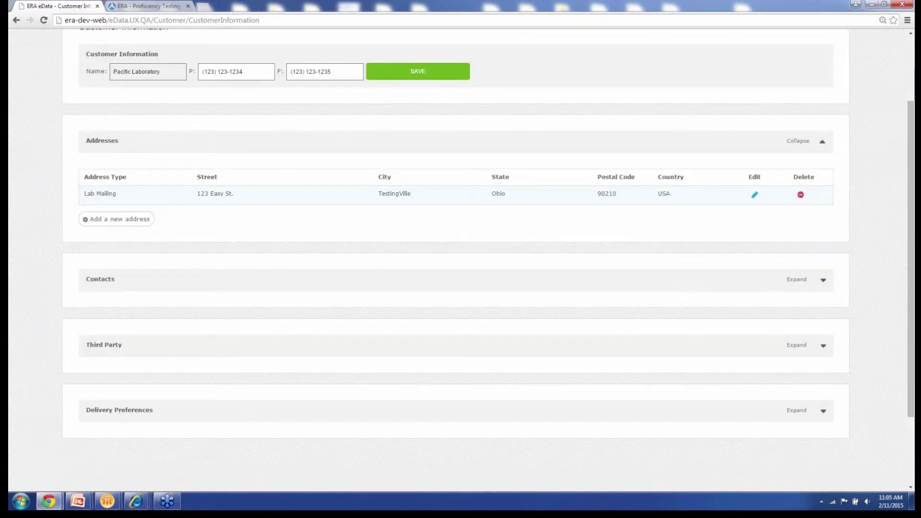
Step: Expand the Contacts section, open the primary lab contact's record for editing, and save it
{"action": "left_click", "coordinate": [823, 280]}
{"action": "scroll", "coordinate": [461, 259], "scroll_direction": "down", "scroll_amount": 2}
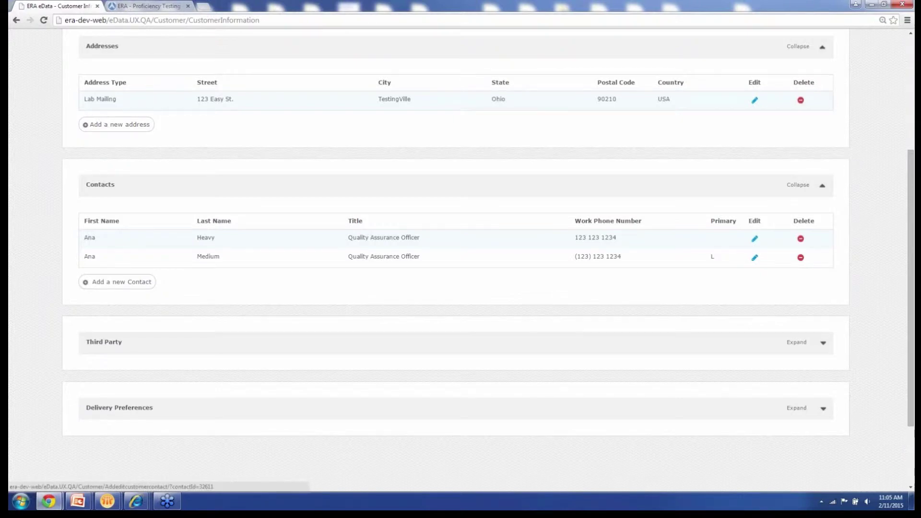
{"action": "left_click", "coordinate": [754, 258]}
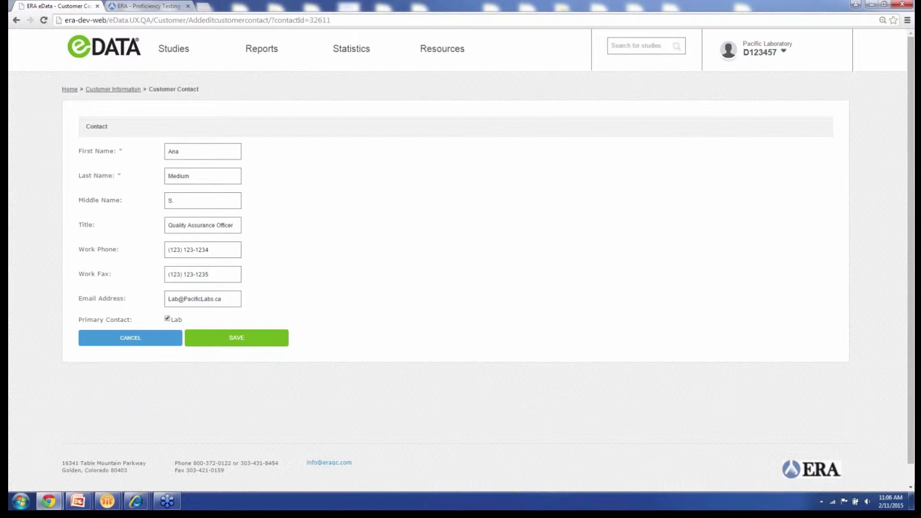
{"action": "left_click", "coordinate": [237, 338]}
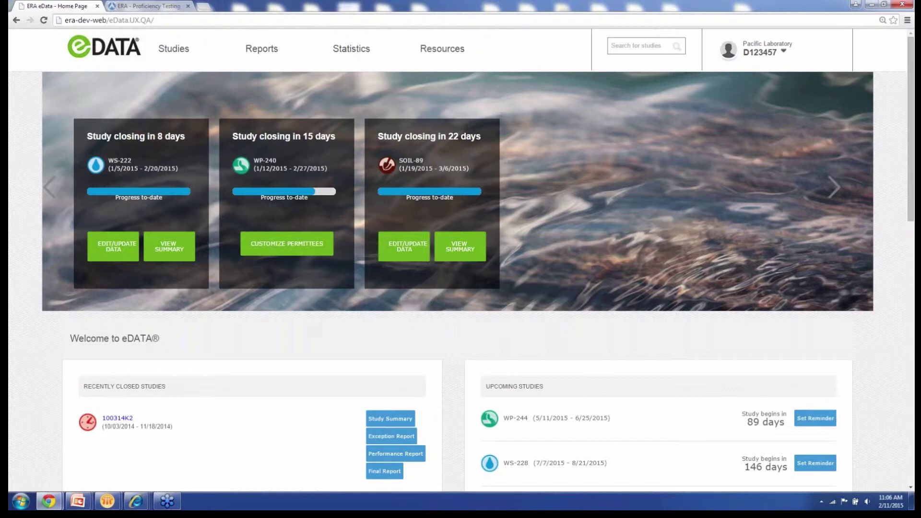
Step: Go to the Open Studies page and view the available sorting options without choosing one
{"action": "mouse_move", "coordinate": [173, 49]}
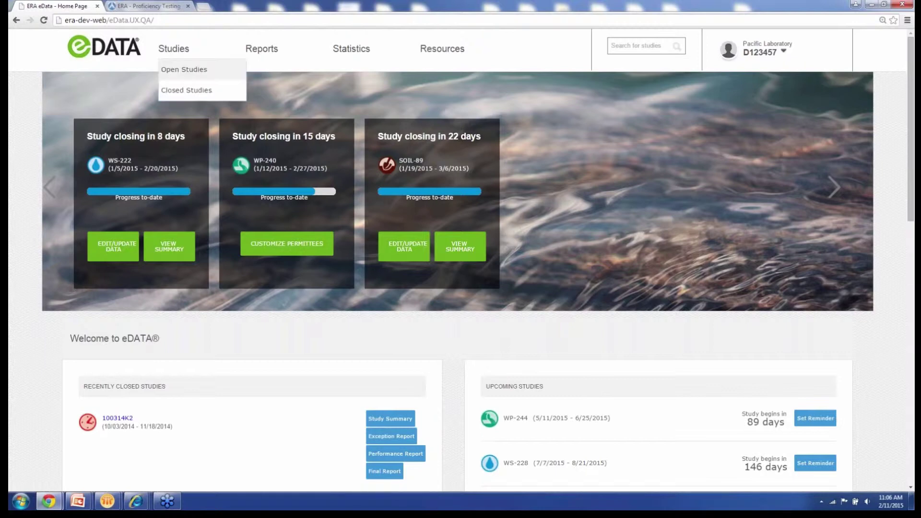
{"action": "left_click", "coordinate": [184, 69]}
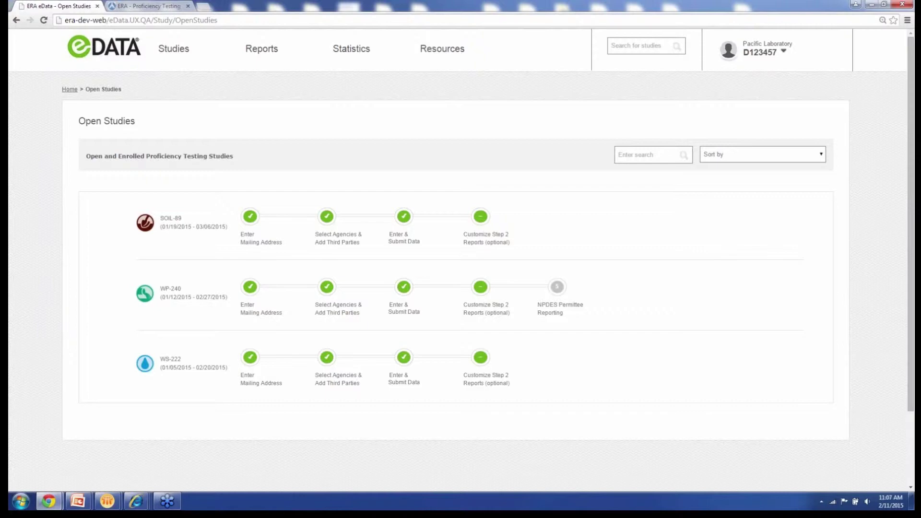
{"action": "left_click", "coordinate": [763, 154]}
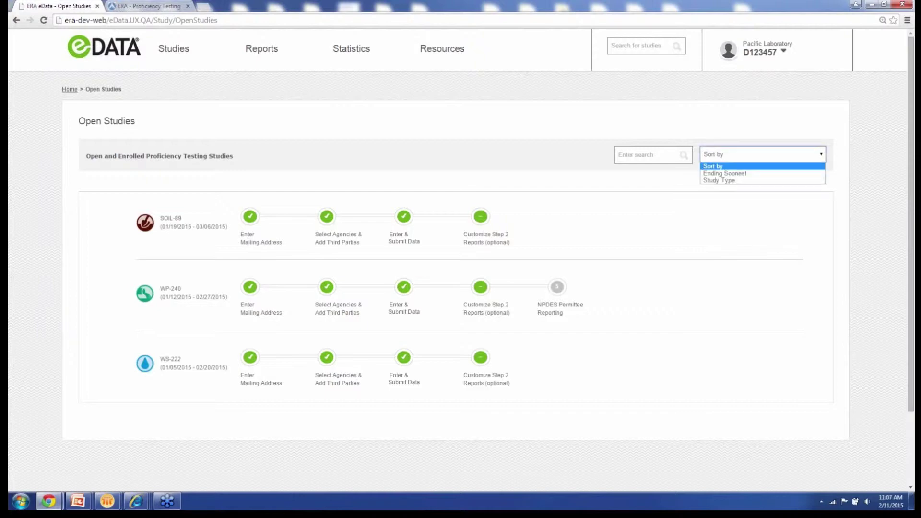
{"action": "key", "text": "Escape"}
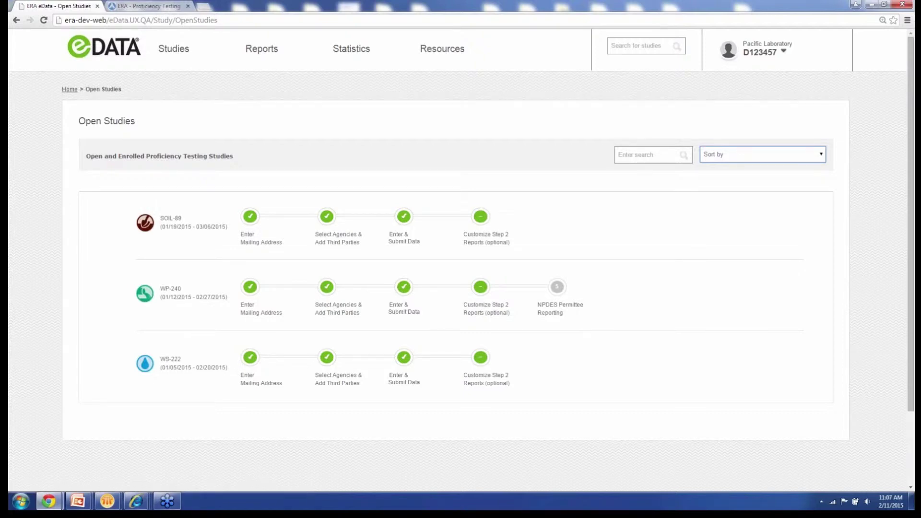
Step: Open the Enter Mailing Address stage of the SOIL-89 study and review its contact information and lab mailing address
{"action": "left_click", "coordinate": [261, 242]}
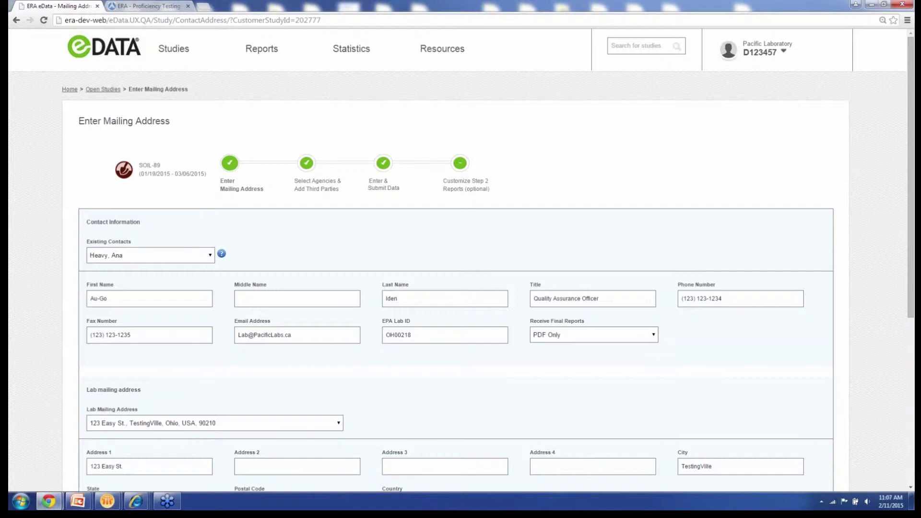
{"action": "scroll", "coordinate": [461, 259], "scroll_direction": "down", "scroll_amount": 1}
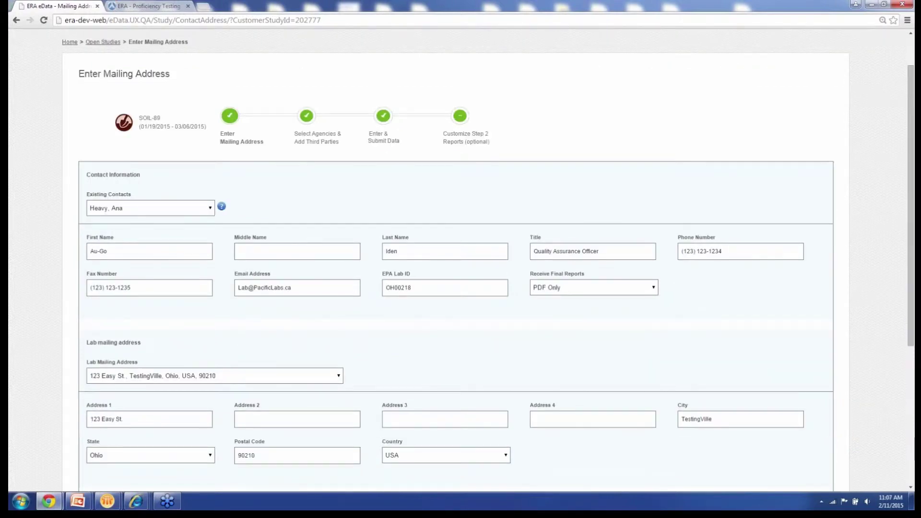
{"action": "scroll", "coordinate": [460, 259], "scroll_direction": "down", "scroll_amount": 1}
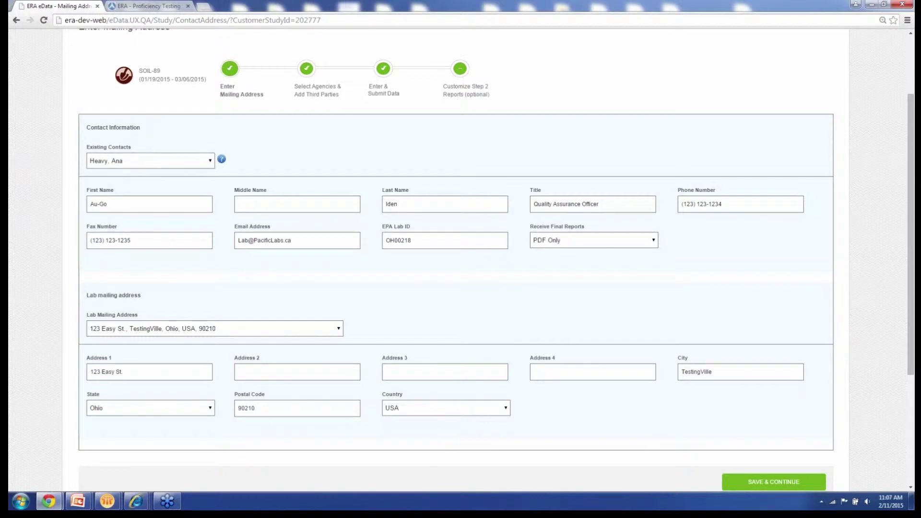
{"action": "scroll", "coordinate": [461, 259], "scroll_direction": "down", "scroll_amount": 1}
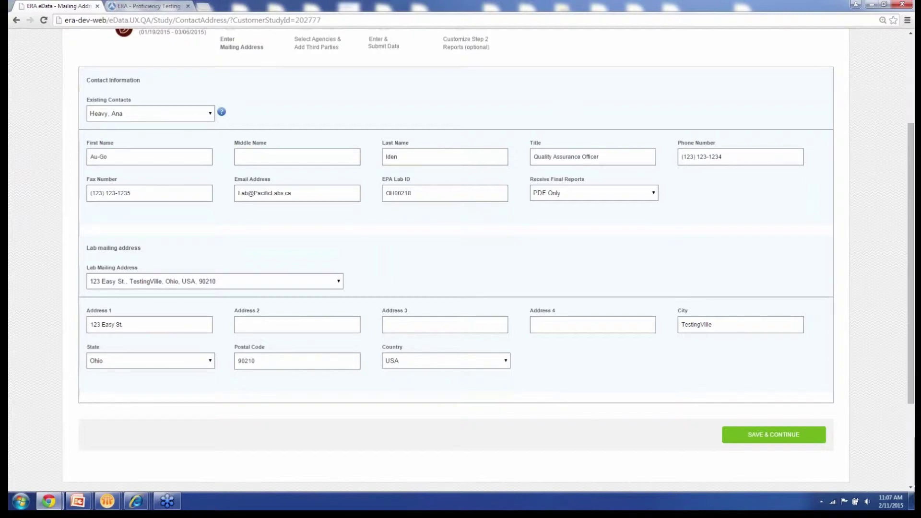
Step: Step through the SOIL-89 contact fields from first name to fax number, then save the mailing address stage and continue
{"action": "scroll", "coordinate": [461, 259], "scroll_direction": "up", "scroll_amount": 1}
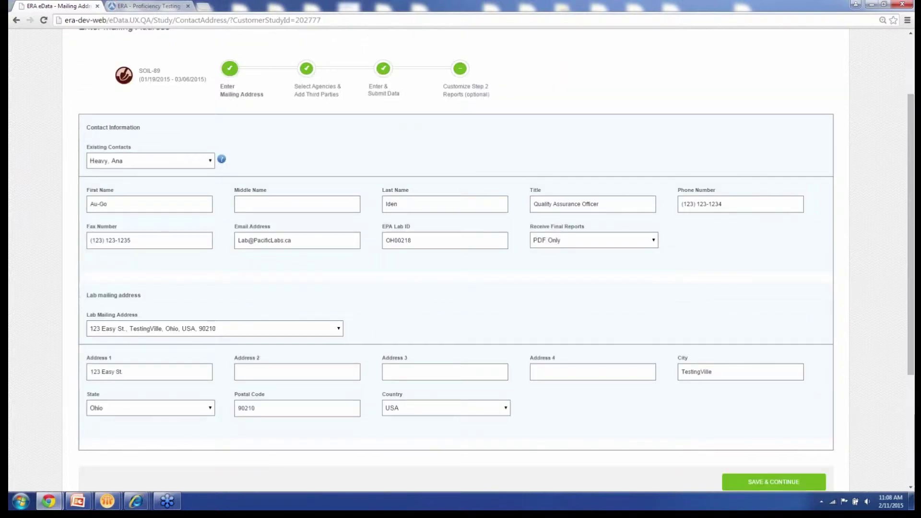
{"action": "left_click", "coordinate": [112, 204]}
{"action": "key", "text": "Tab"}
{"action": "key", "text": "Tab"}
{"action": "key", "text": "Tab"}
{"action": "key", "text": "Tab"}
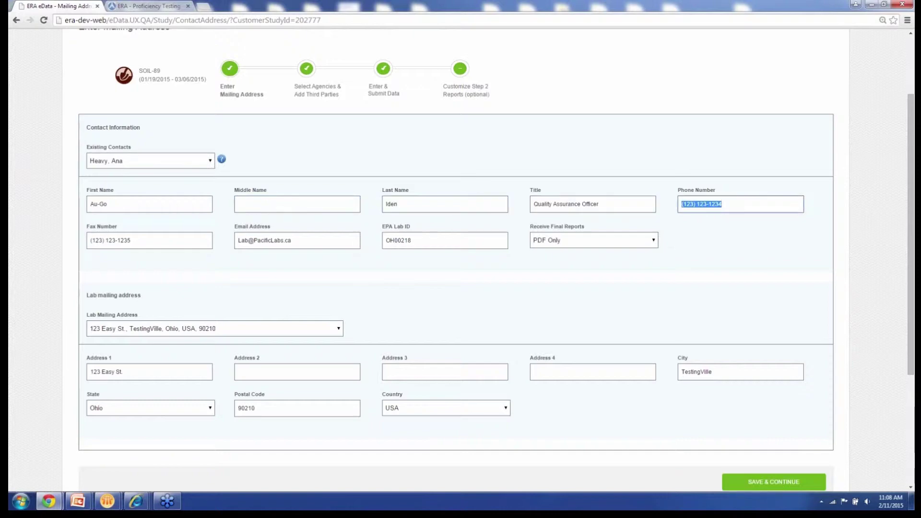
{"action": "key", "text": "Tab"}
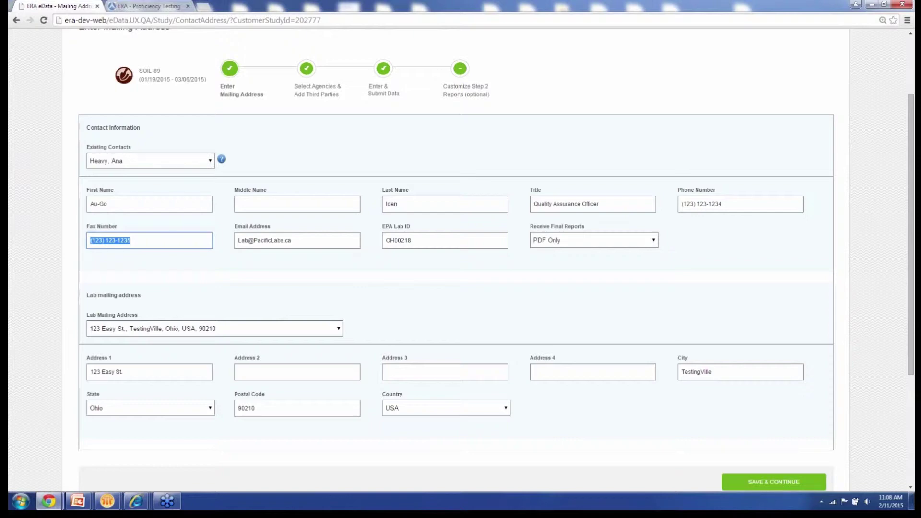
{"action": "scroll", "coordinate": [456, 259], "scroll_direction": "down", "scroll_amount": 1}
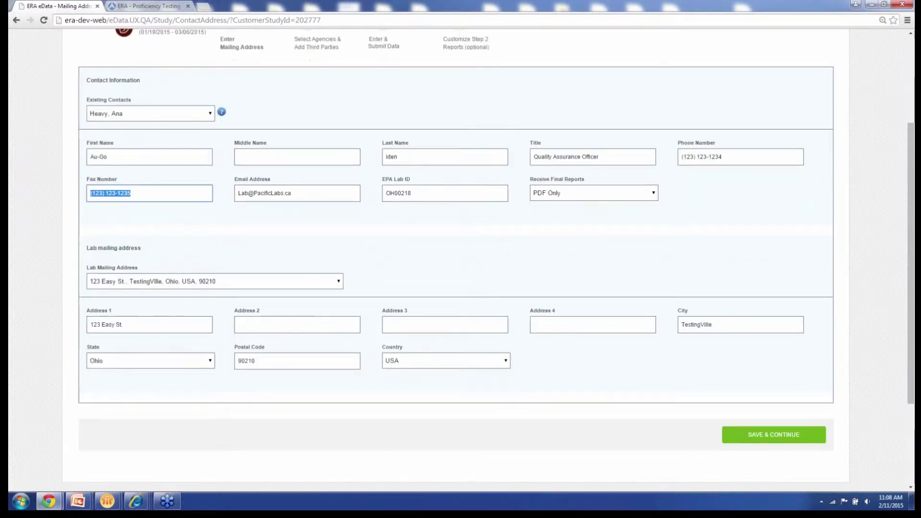
{"action": "left_click", "coordinate": [774, 434]}
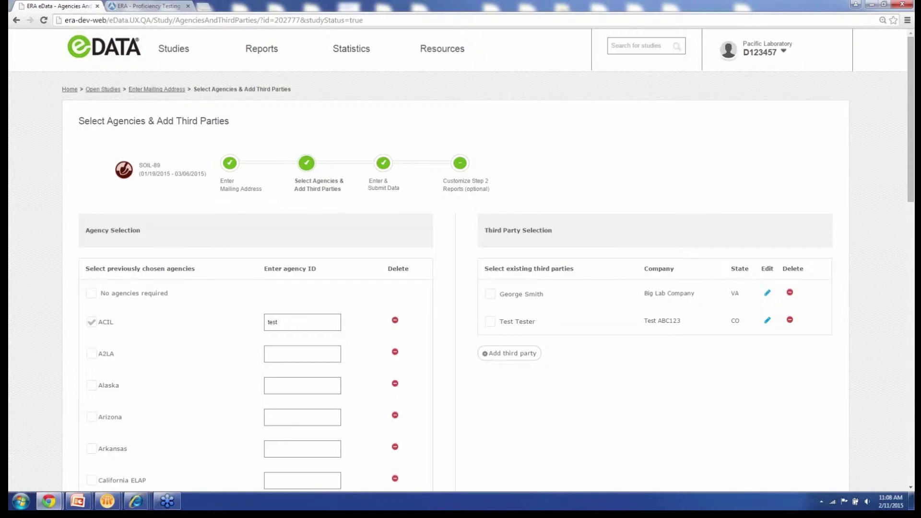
Step: Mark SOIL-89 as having no agencies required, review the agency list, and save the stage to continue to data entry
{"action": "scroll", "coordinate": [460, 260], "scroll_direction": "down", "scroll_amount": 1}
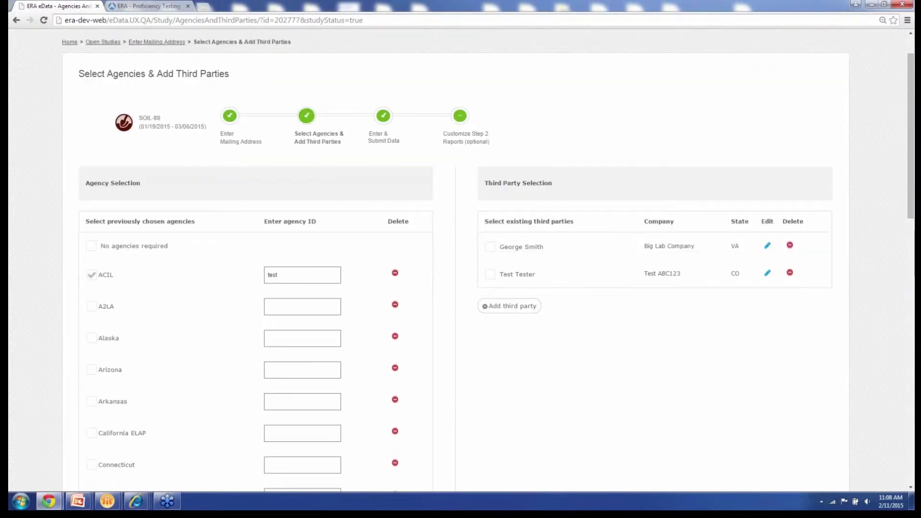
{"action": "scroll", "coordinate": [460, 259], "scroll_direction": "down", "scroll_amount": 1}
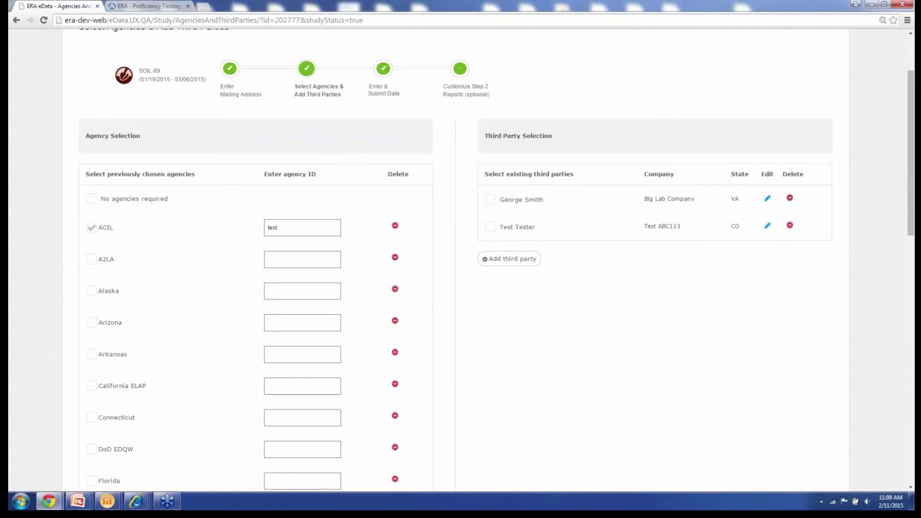
{"action": "left_click", "coordinate": [91, 199]}
{"action": "scroll", "coordinate": [461, 259], "scroll_direction": "down", "scroll_amount": 3}
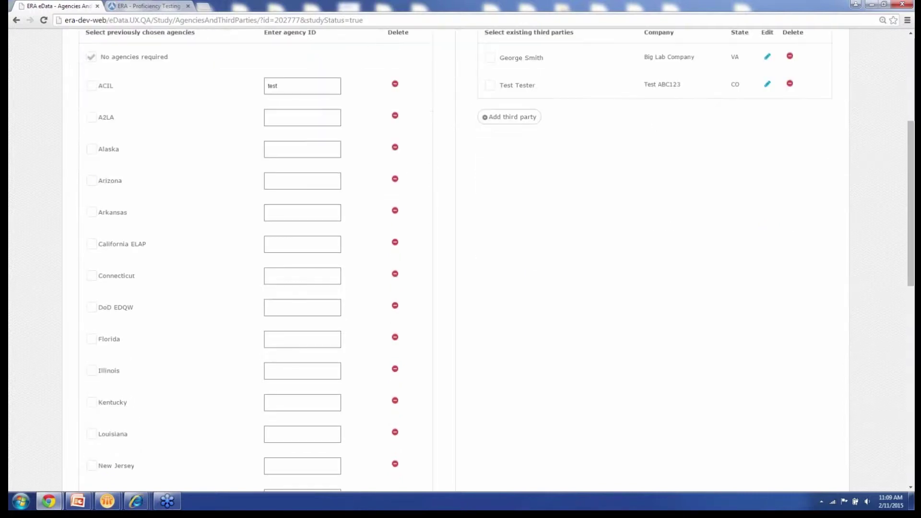
{"action": "scroll", "coordinate": [461, 259], "scroll_direction": "down", "scroll_amount": 10}
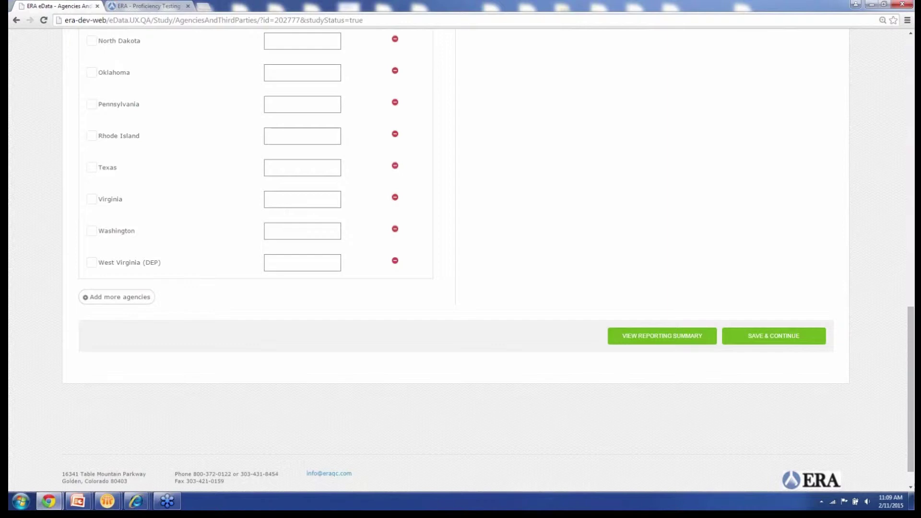
{"action": "left_click", "coordinate": [774, 336]}
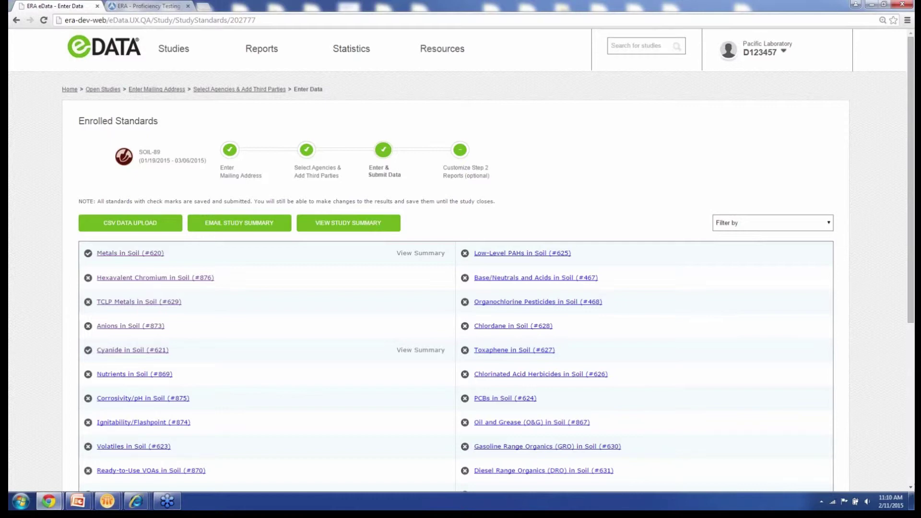
Step: Open data entry for Metals in Soil (#620), switch Method 1 to reporting by analyte, and return it to reporting by standard
{"action": "left_click", "coordinate": [130, 254]}
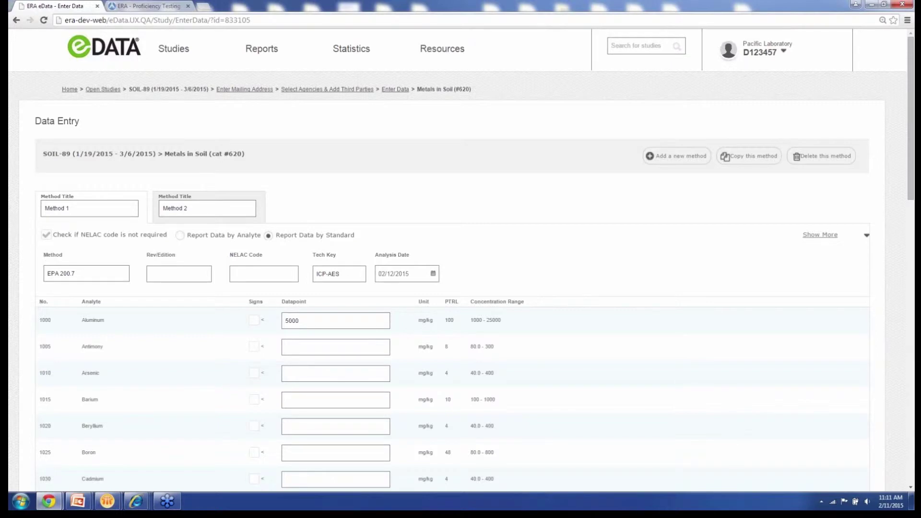
{"action": "left_click", "coordinate": [180, 236]}
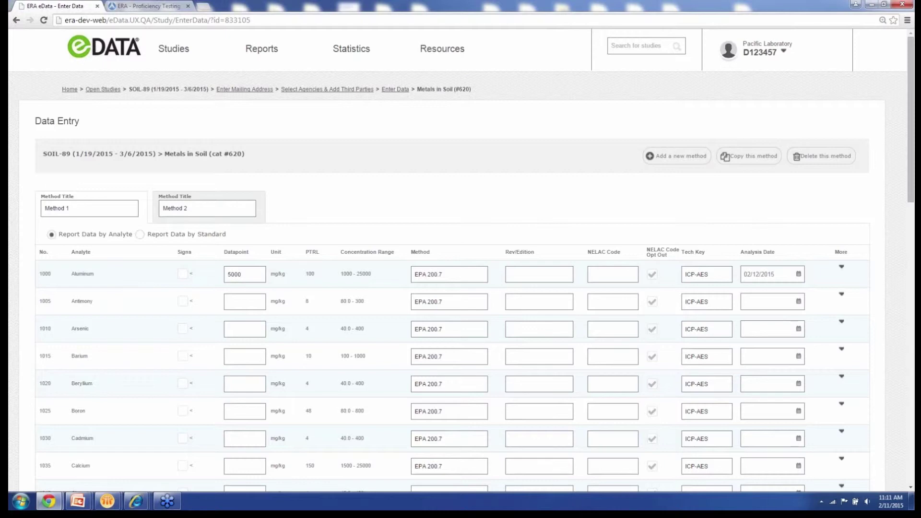
{"action": "left_click", "coordinate": [140, 235]}
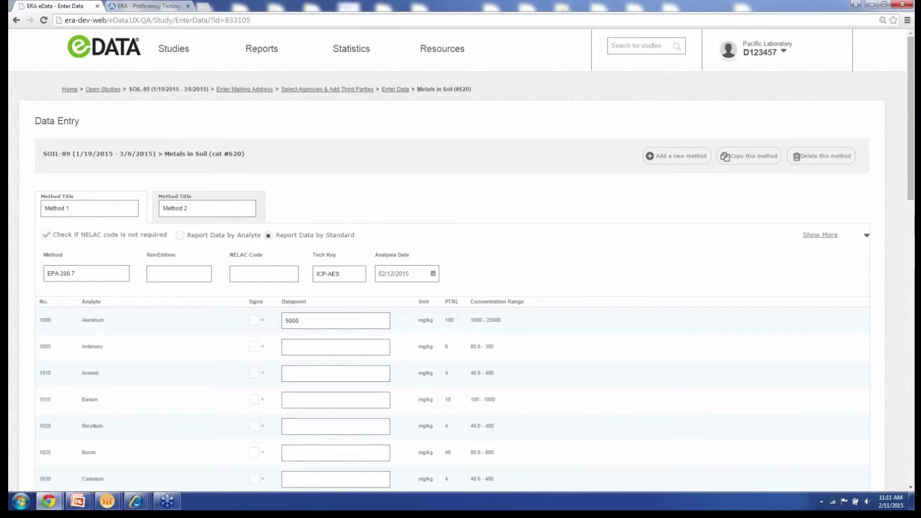
Step: Mark the NELAC code as not required for Method 1 and set the analysis date to 02/12/2015
{"action": "left_click", "coordinate": [87, 274]}
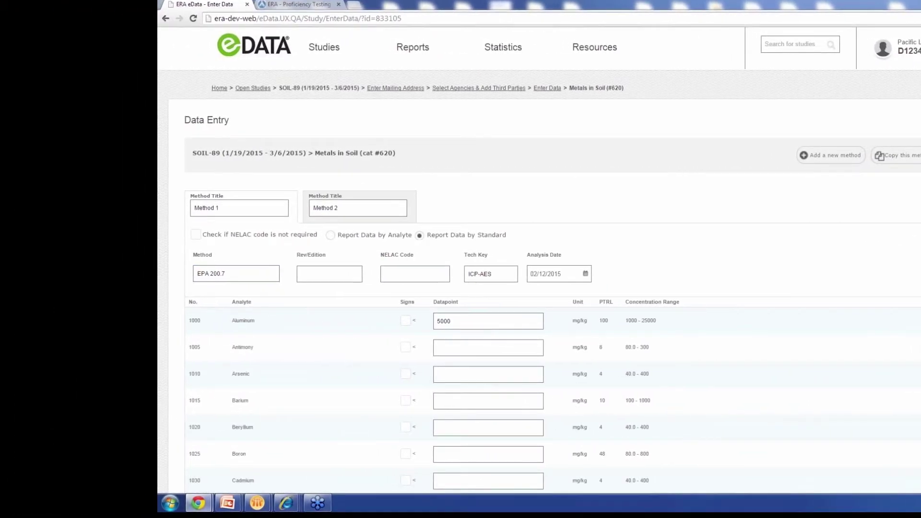
{"action": "left_click", "coordinate": [196, 234]}
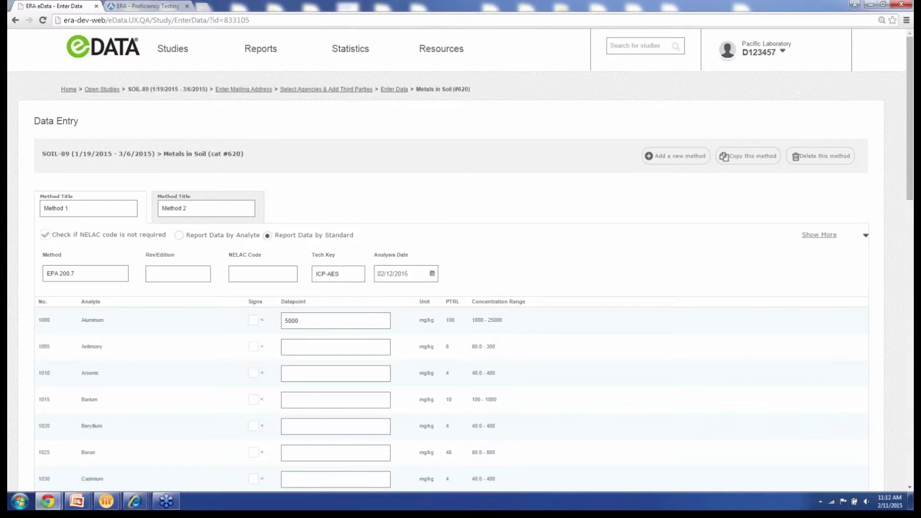
{"action": "left_click", "coordinate": [408, 274]}
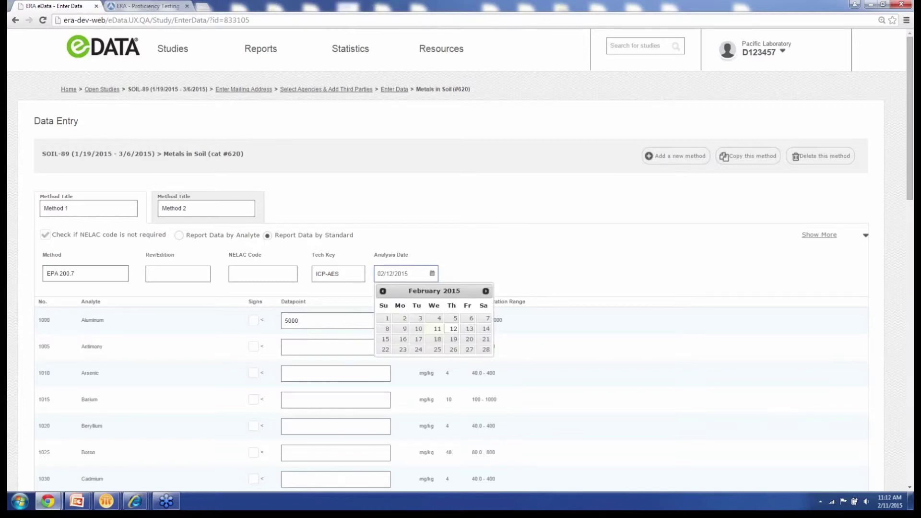
{"action": "left_click", "coordinate": [454, 328]}
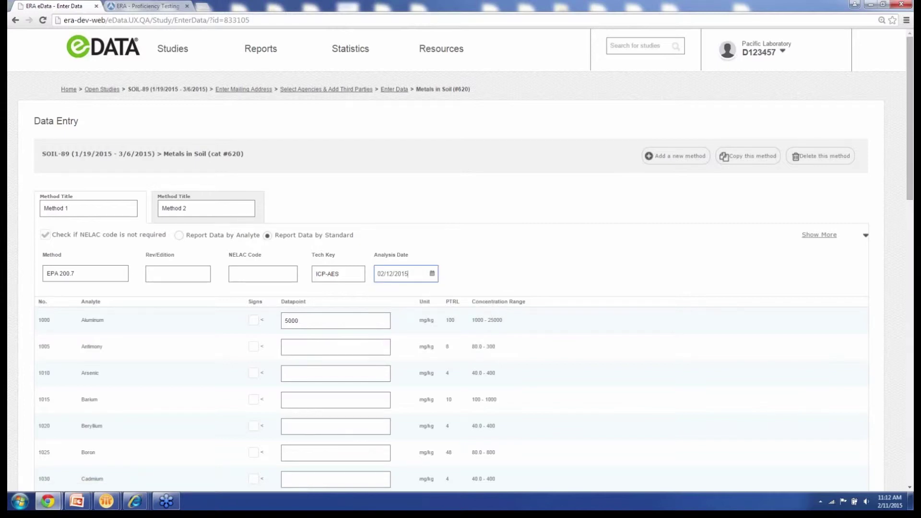
Step: Expand Method 1's additional prep, cleanup, analyst and SOP fields, review the analyte list, and save the Metals in Soil data
{"action": "scroll", "coordinate": [460, 259], "scroll_direction": "down", "scroll_amount": 1}
{"action": "scroll", "coordinate": [461, 259], "scroll_direction": "down", "scroll_amount": 1}
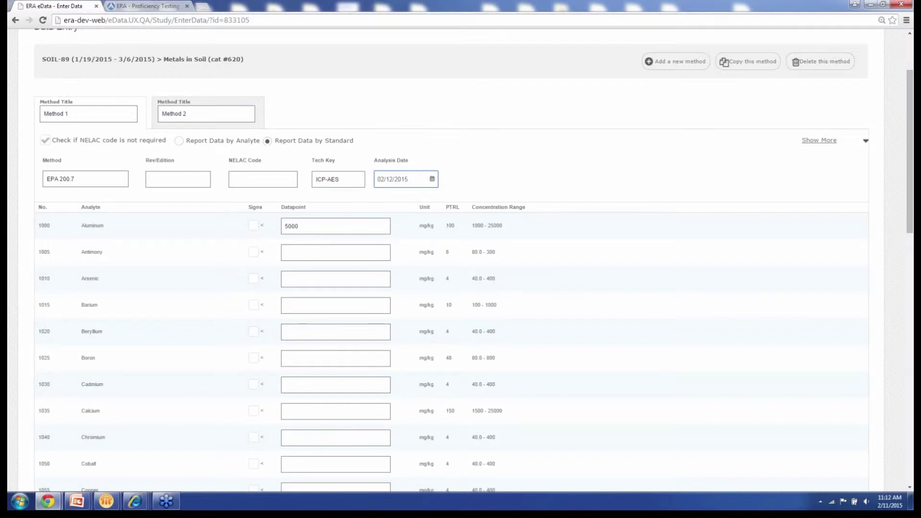
{"action": "scroll", "coordinate": [461, 259], "scroll_direction": "up", "scroll_amount": 2}
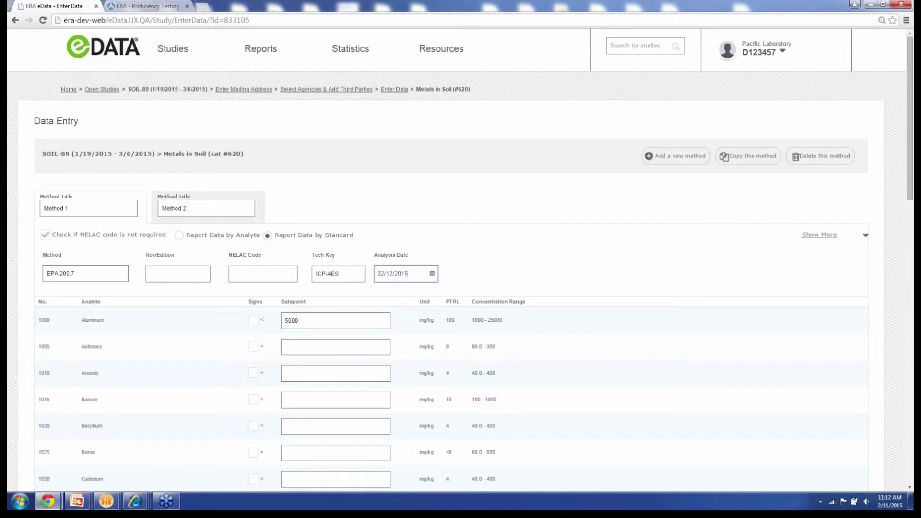
{"action": "left_click", "coordinate": [819, 235]}
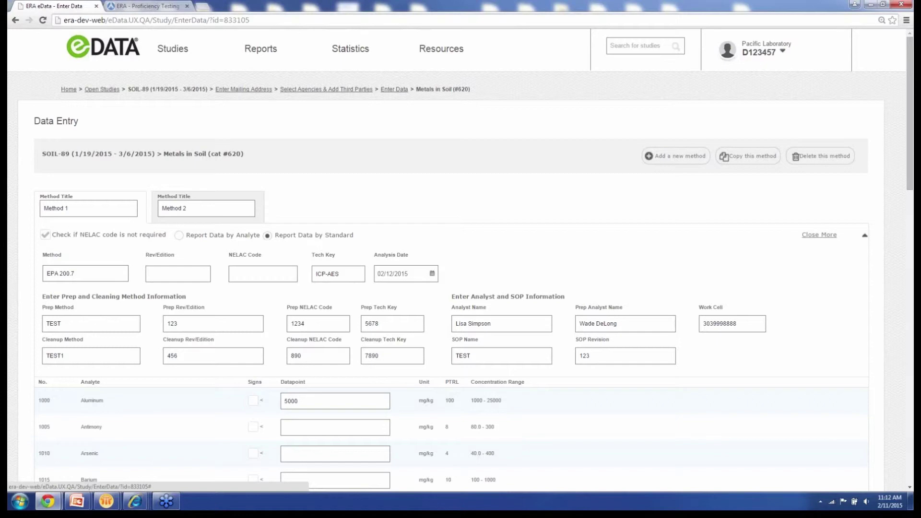
{"action": "scroll", "coordinate": [460, 260], "scroll_direction": "down", "scroll_amount": 3}
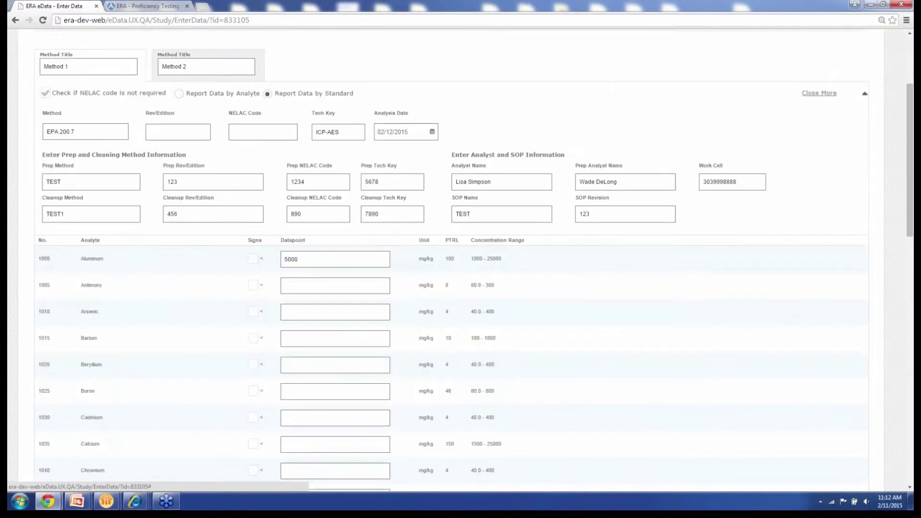
{"action": "scroll", "coordinate": [461, 260], "scroll_direction": "down", "scroll_amount": 11}
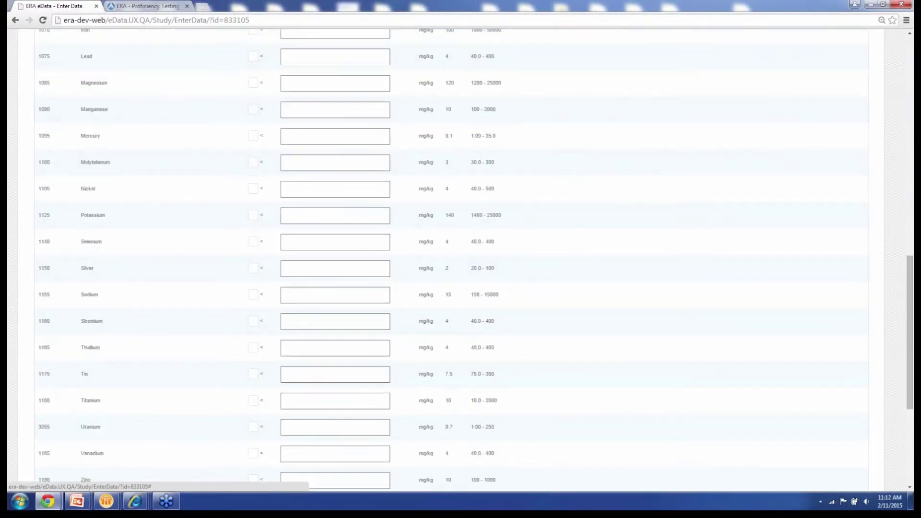
{"action": "scroll", "coordinate": [460, 259], "scroll_direction": "down", "scroll_amount": 4}
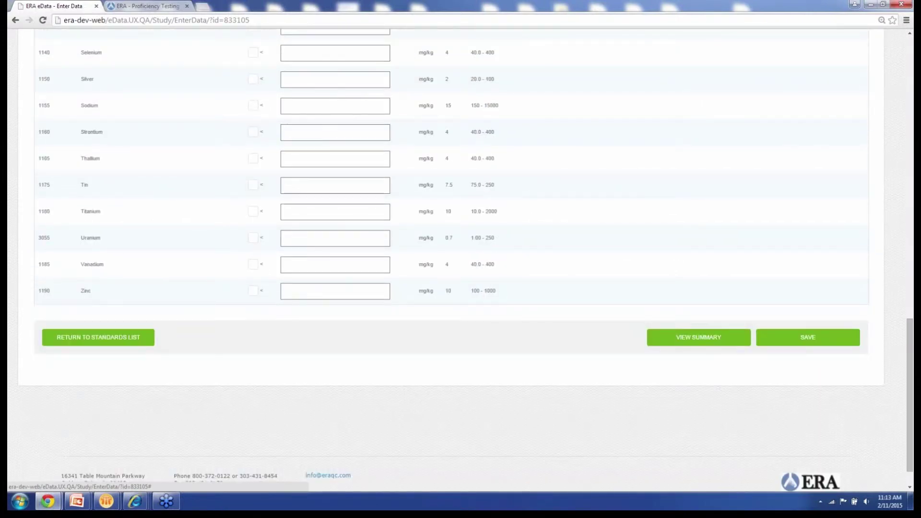
{"action": "left_click", "coordinate": [808, 338]}
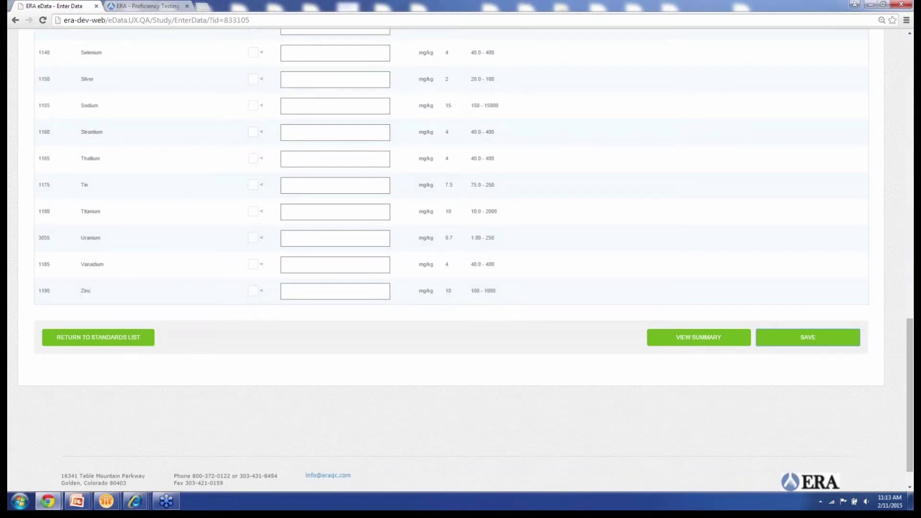
Step: View the Metals in Soil data entry summary, expand its additional method details, and review the listed analytes
{"action": "left_click", "coordinate": [699, 337]}
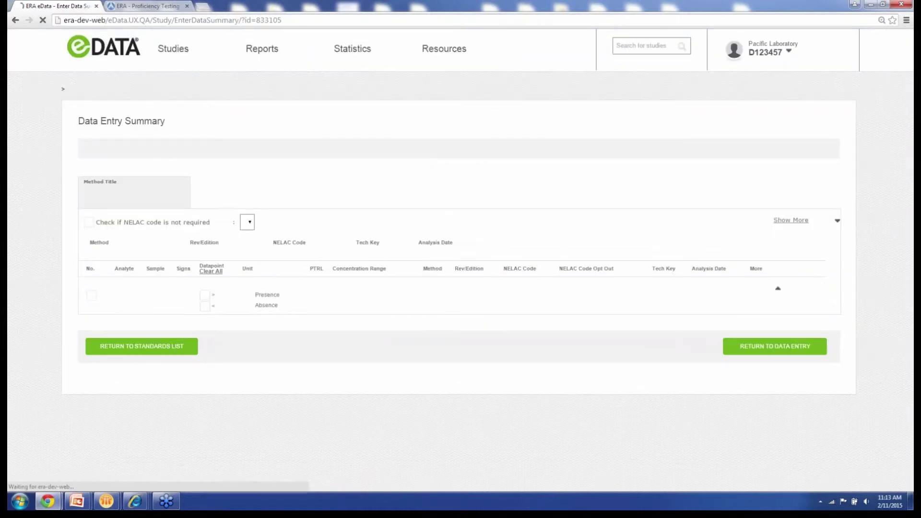
{"action": "left_click", "coordinate": [784, 221]}
{"action": "scroll", "coordinate": [784, 220], "scroll_direction": "down", "scroll_amount": 3}
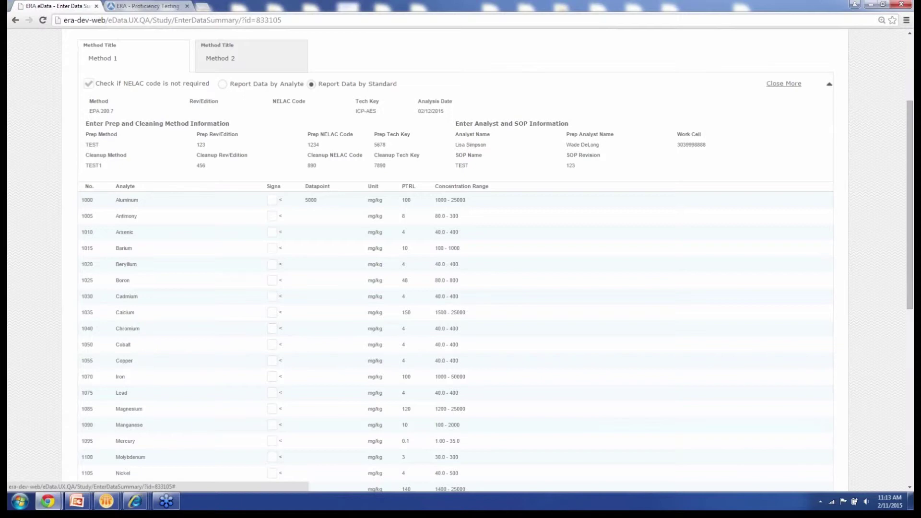
{"action": "scroll", "coordinate": [456, 259], "scroll_direction": "down", "scroll_amount": 7}
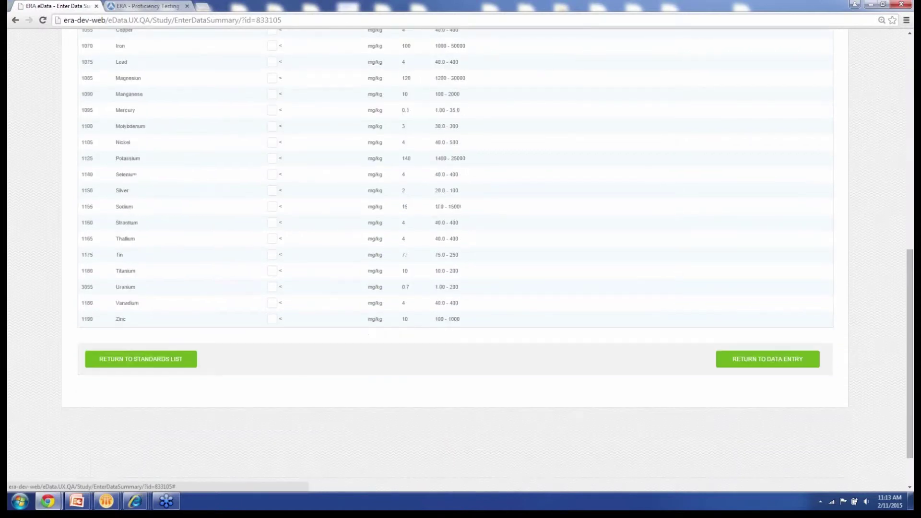
Step: Return to the SOIL-89 enrolled standards list and view its filter options without choosing one
{"action": "left_click", "coordinate": [140, 359]}
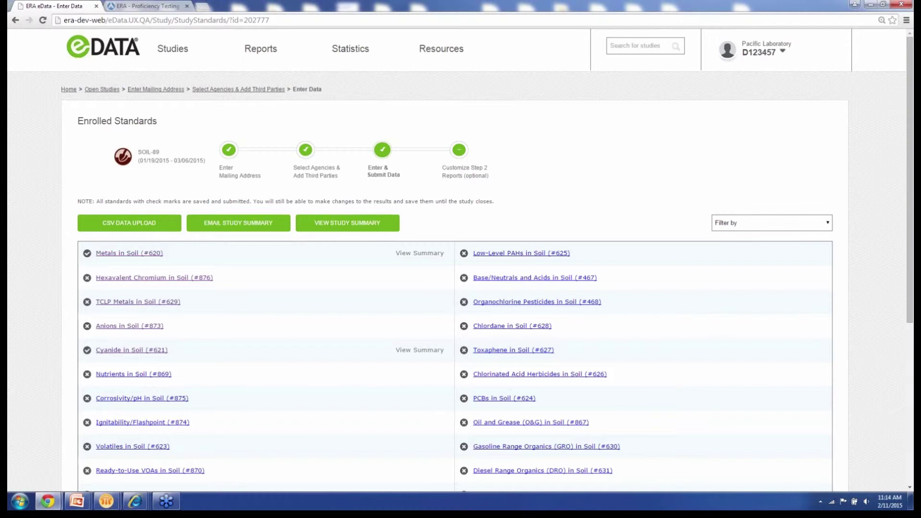
{"action": "left_click", "coordinate": [772, 223]}
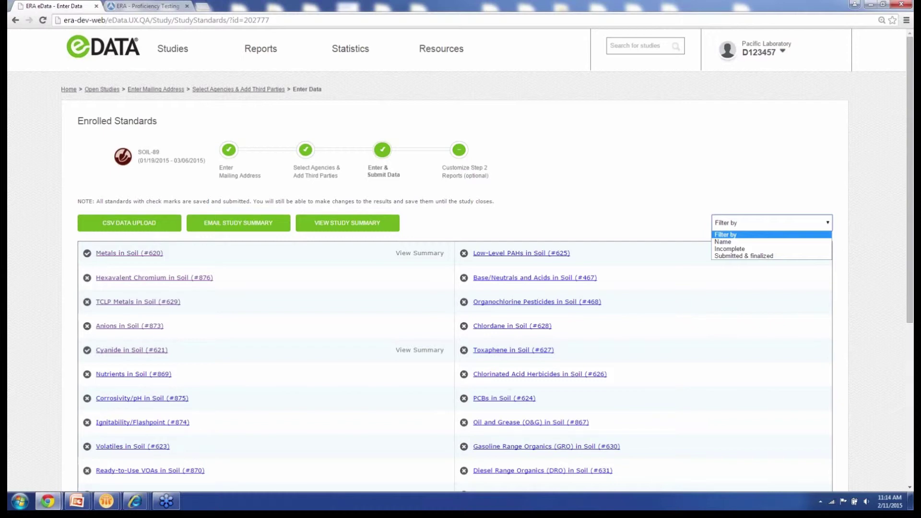
{"action": "key", "text": "Escape"}
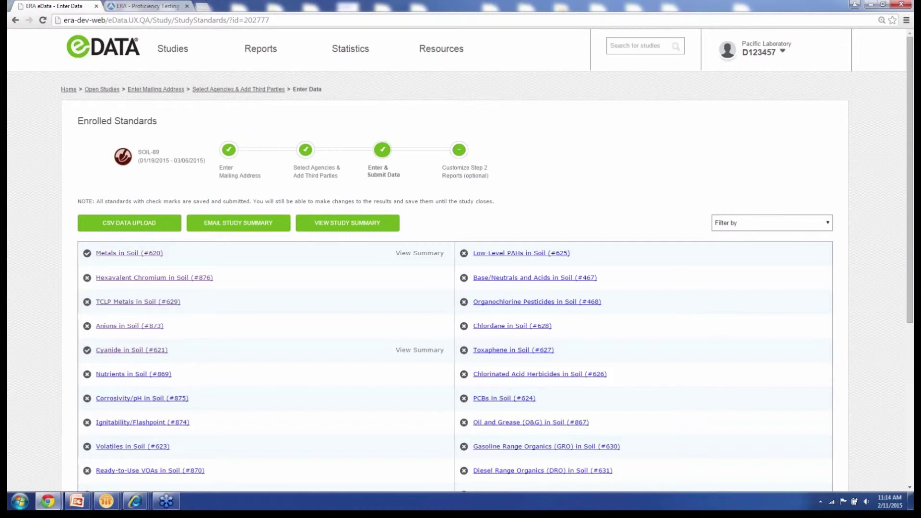
Step: Go to the Closed Studies page and search for study WP-234
{"action": "mouse_move", "coordinate": [173, 49]}
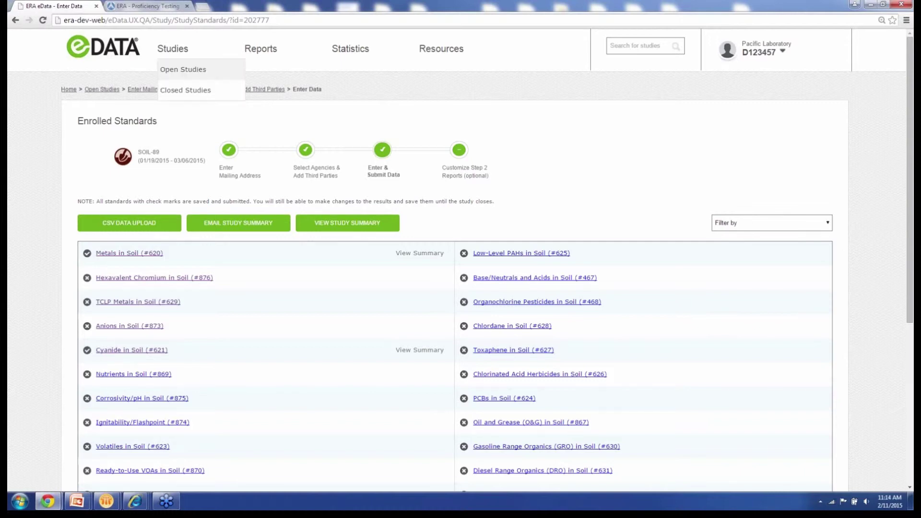
{"action": "left_click", "coordinate": [189, 89]}
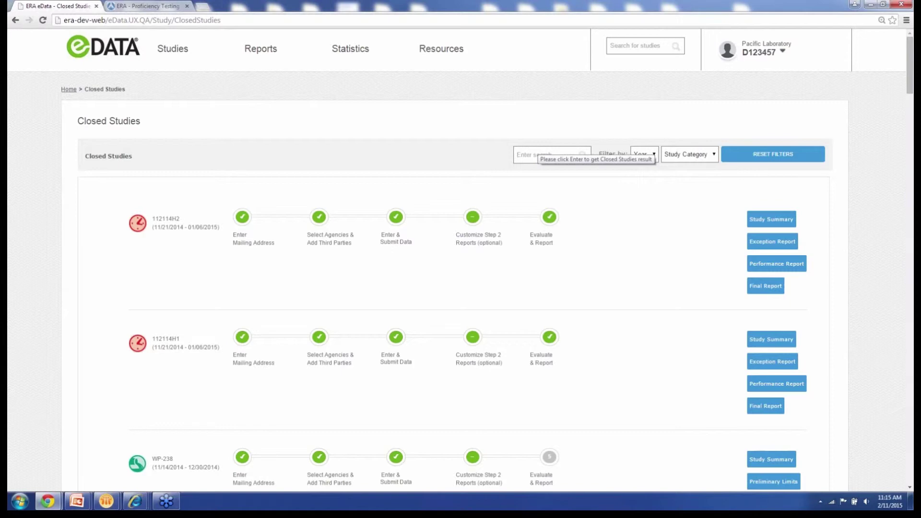
{"action": "left_click", "coordinate": [538, 152]}
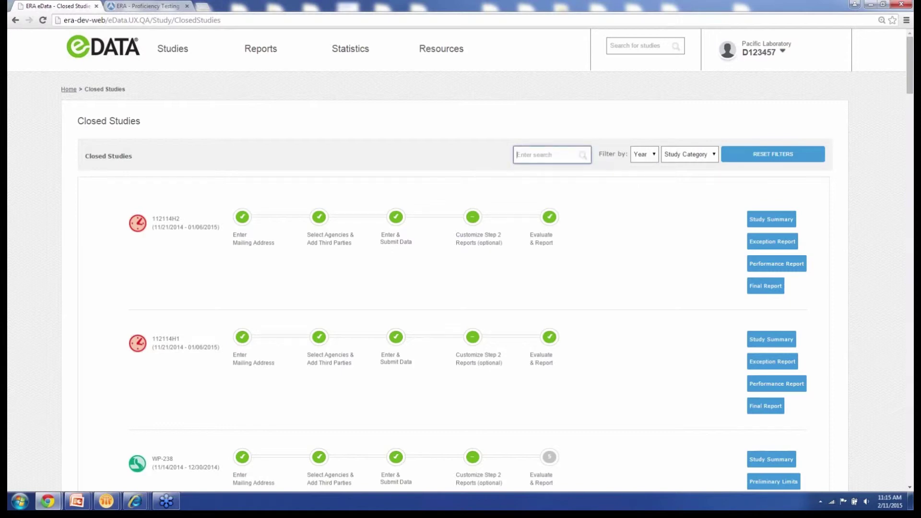
{"action": "type", "text": "WP-234"}
{"action": "key", "text": "Return"}
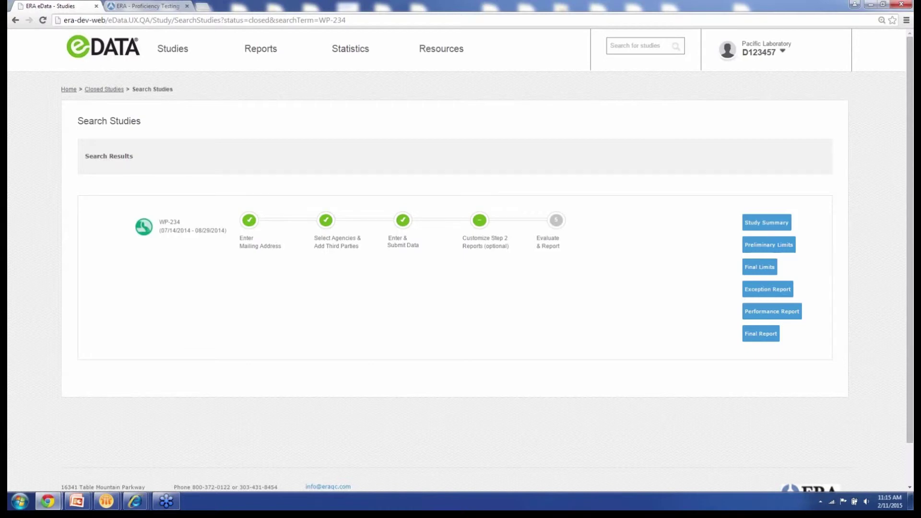
{"action": "scroll", "coordinate": [461, 260], "scroll_direction": "down", "scroll_amount": 1}
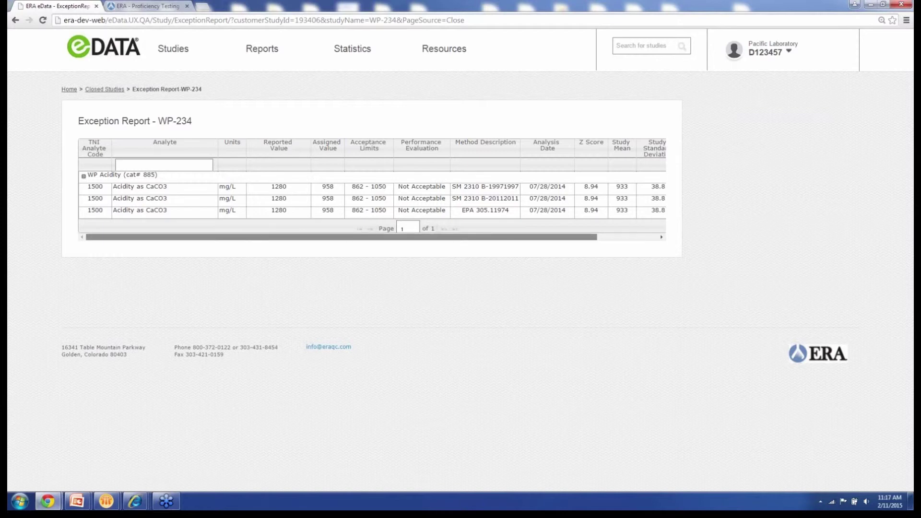
Step: Review the WP-234 Exception Report's columns from TNI analyte code through analyst name
{"action": "scroll", "coordinate": [372, 201], "scroll_direction": "right", "scroll_amount": 3}
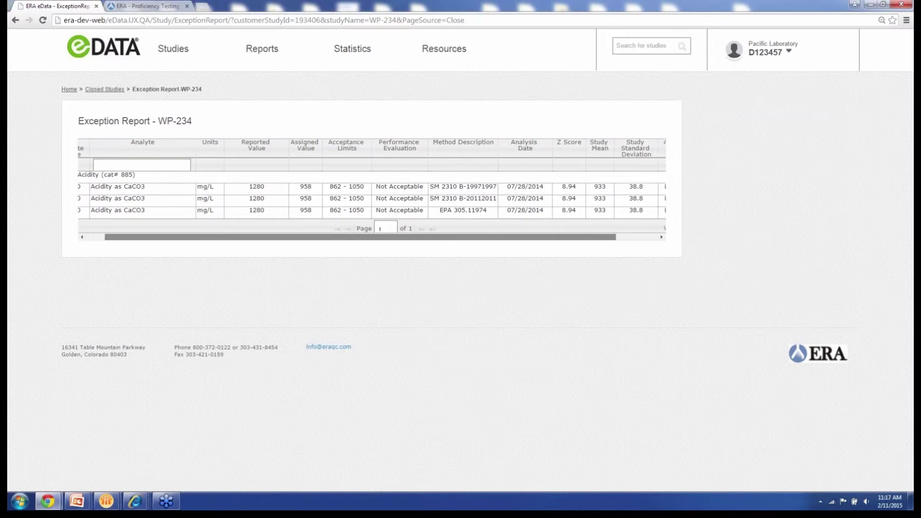
{"action": "scroll", "coordinate": [372, 202], "scroll_direction": "right", "scroll_amount": 3}
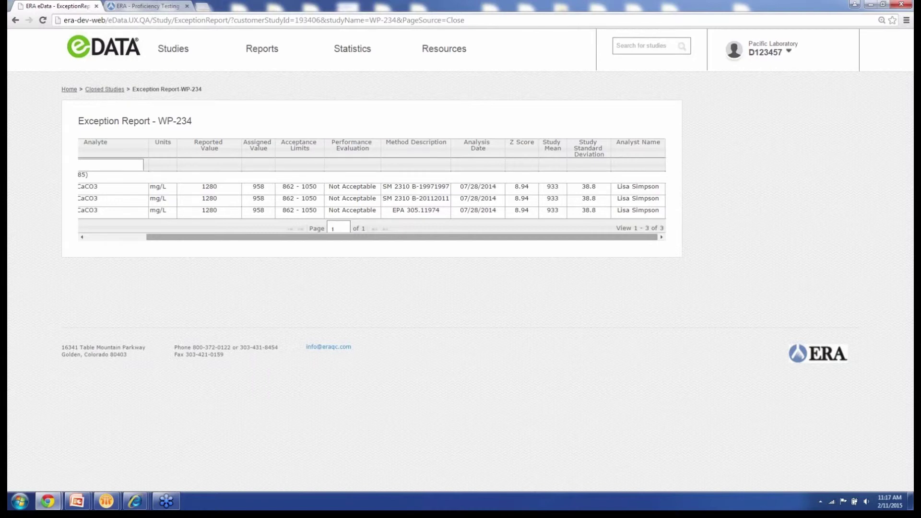
{"action": "scroll", "coordinate": [372, 202], "scroll_direction": "left", "scroll_amount": 4}
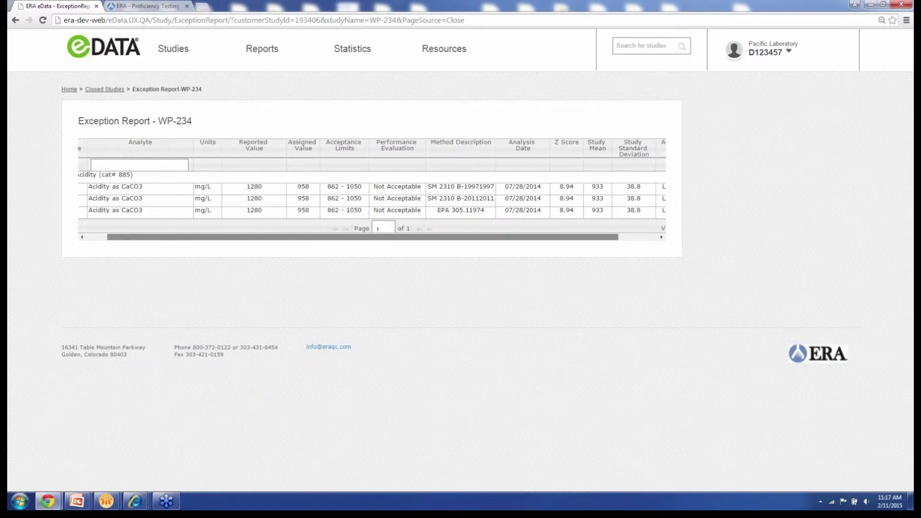
{"action": "scroll", "coordinate": [372, 201], "scroll_direction": "left", "scroll_amount": 2}
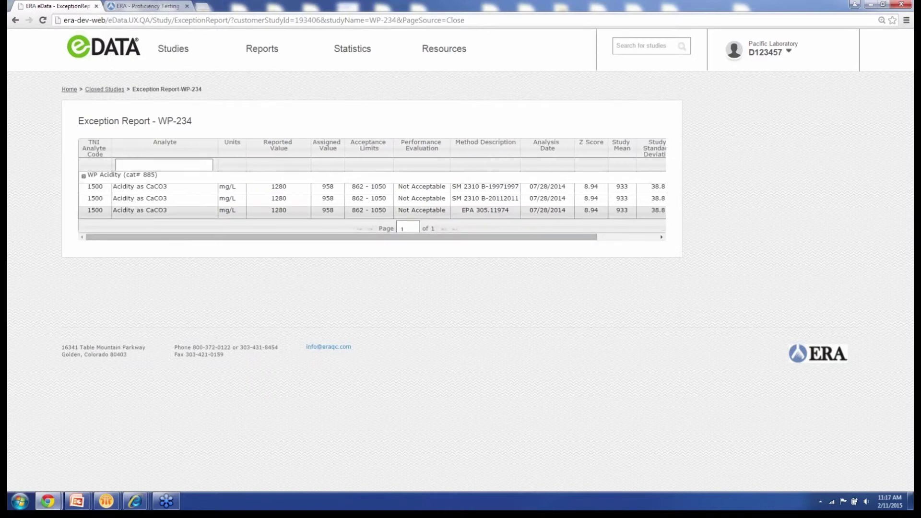
Step: Open the WP-234 Performance Report from Closed Studies and review its columns, including the analyte and analyst name filters
{"action": "key", "text": "alt+Left"}
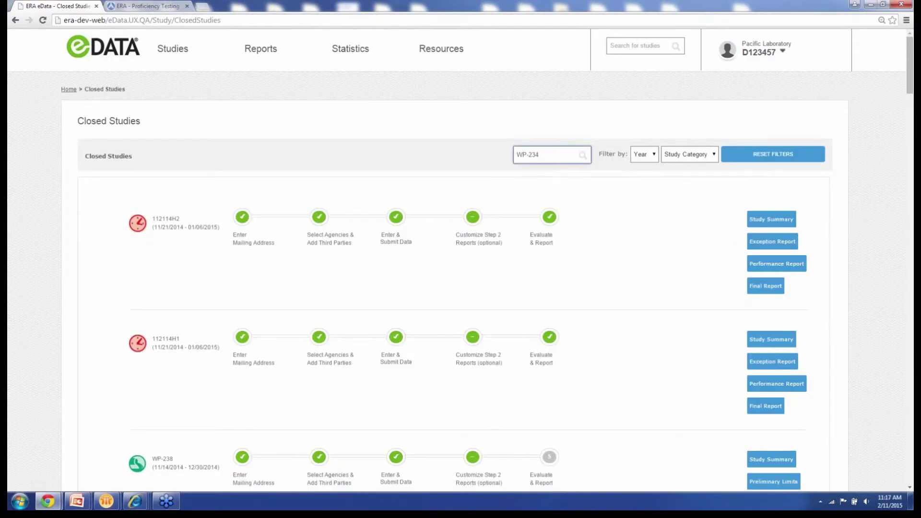
{"action": "key", "text": "Return"}
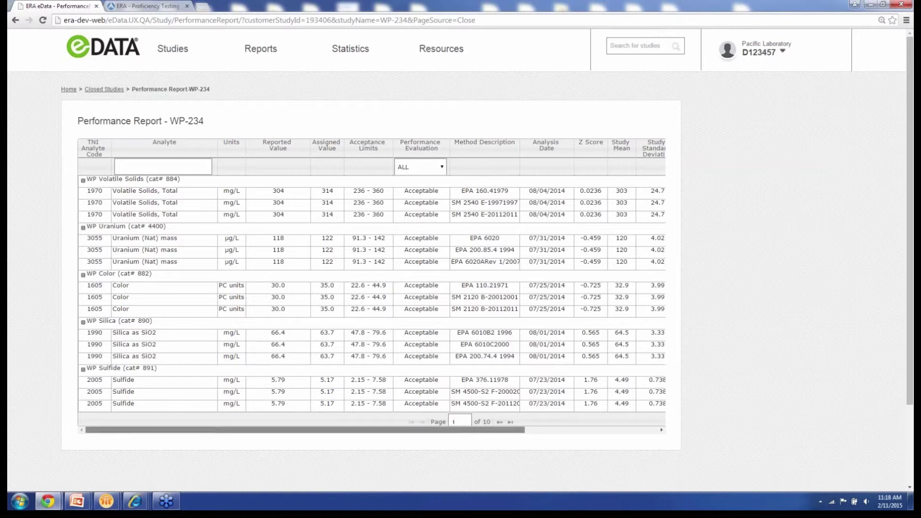
{"action": "left_click_drag", "start_coordinate": [305, 430], "coordinate": [439, 430]}
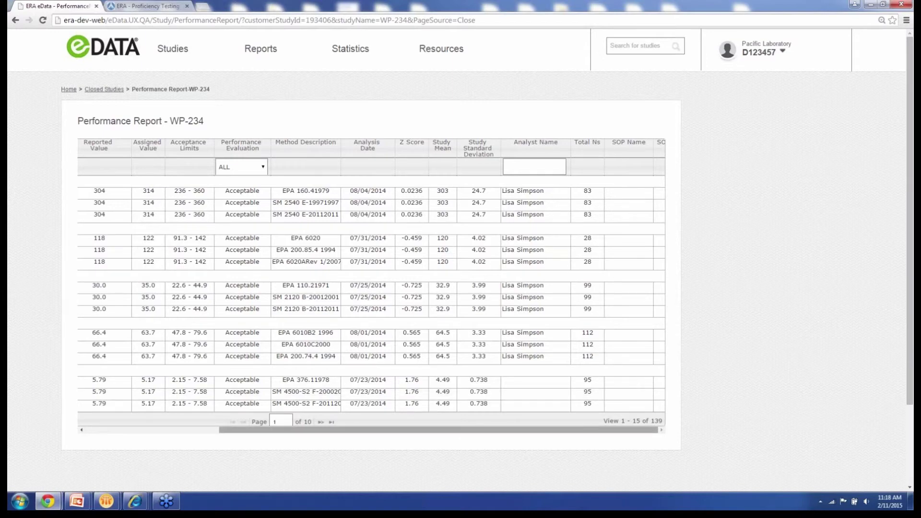
{"action": "scroll", "coordinate": [372, 288], "scroll_direction": "left", "scroll_amount": 5}
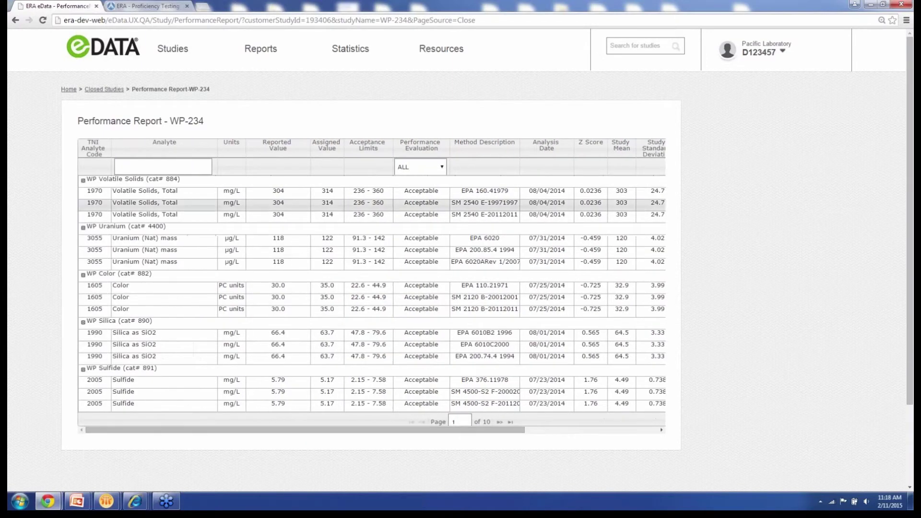
{"action": "left_click", "coordinate": [163, 166]}
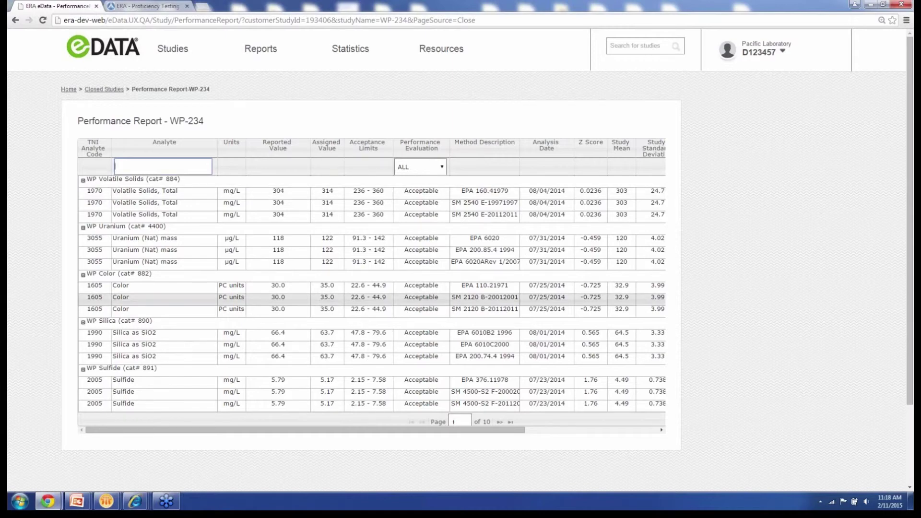
{"action": "left_click_drag", "start_coordinate": [306, 430], "coordinate": [439, 430]}
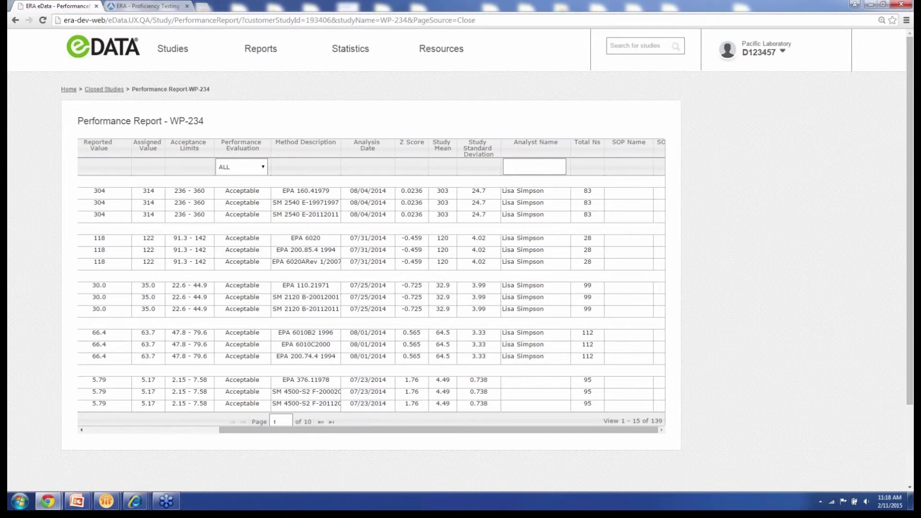
{"action": "left_click", "coordinate": [535, 167]}
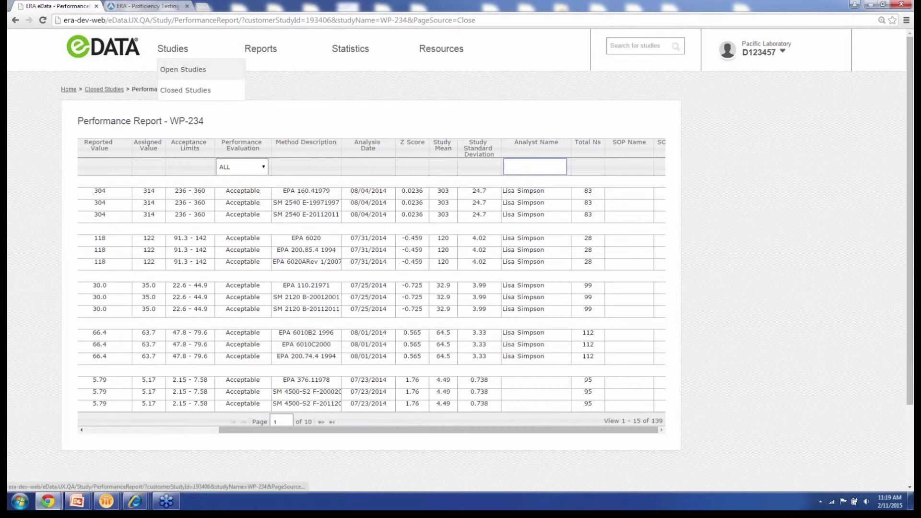
Step: Go back to the Closed Studies list and return to the eDATA home page
{"action": "left_click", "coordinate": [185, 90]}
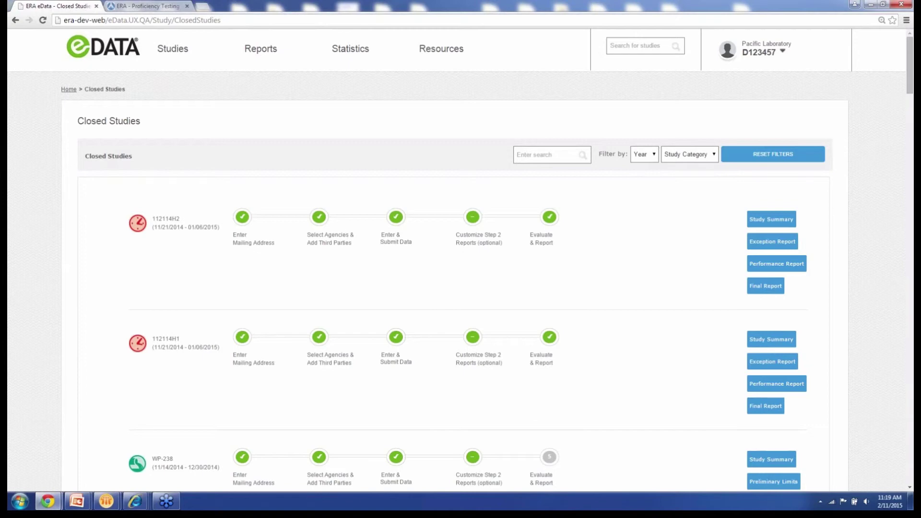
{"action": "mouse_move", "coordinate": [260, 48]}
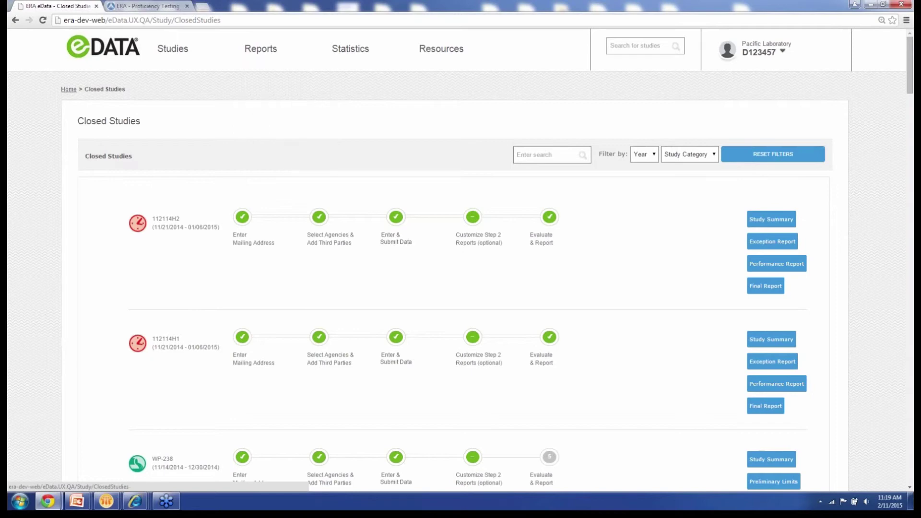
{"action": "left_click", "coordinate": [103, 47]}
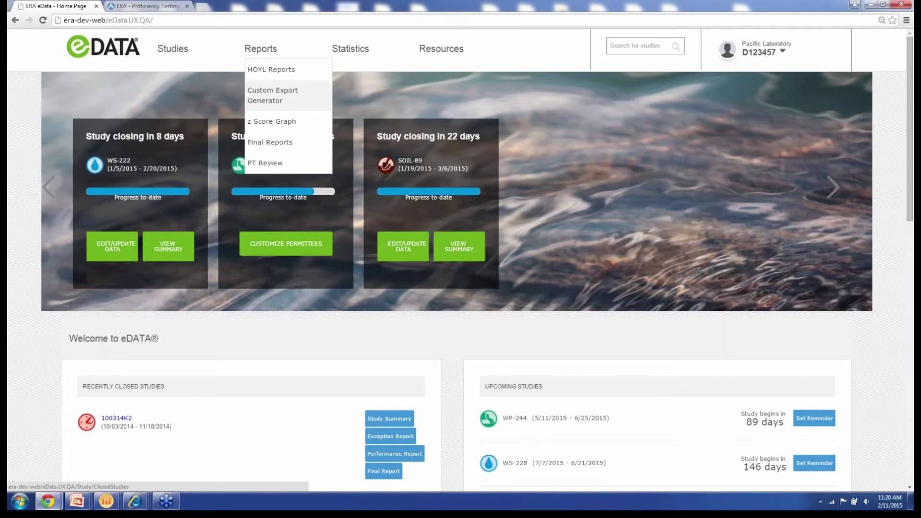
Step: Open the z Score Graph report and set its begin date to 08/11/2010
{"action": "left_click", "coordinate": [272, 121]}
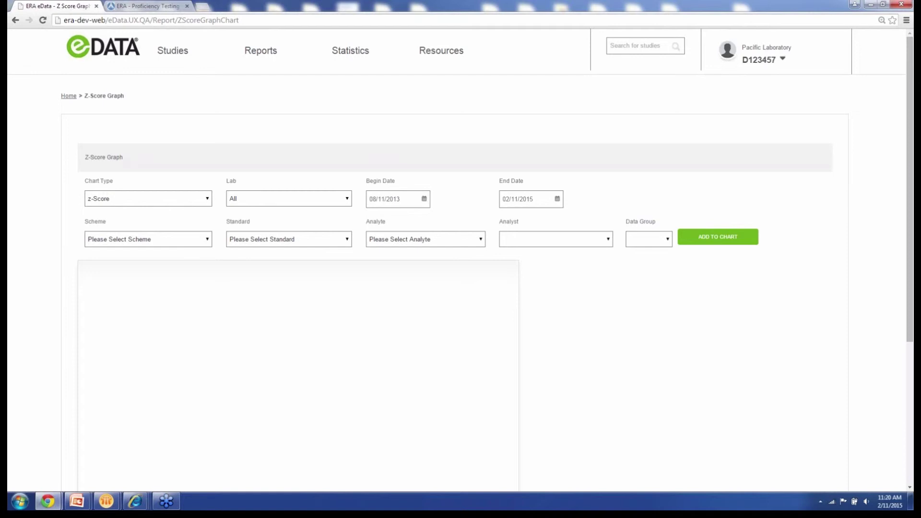
{"action": "left_click", "coordinate": [423, 199]}
{"action": "type", "text": "0"}
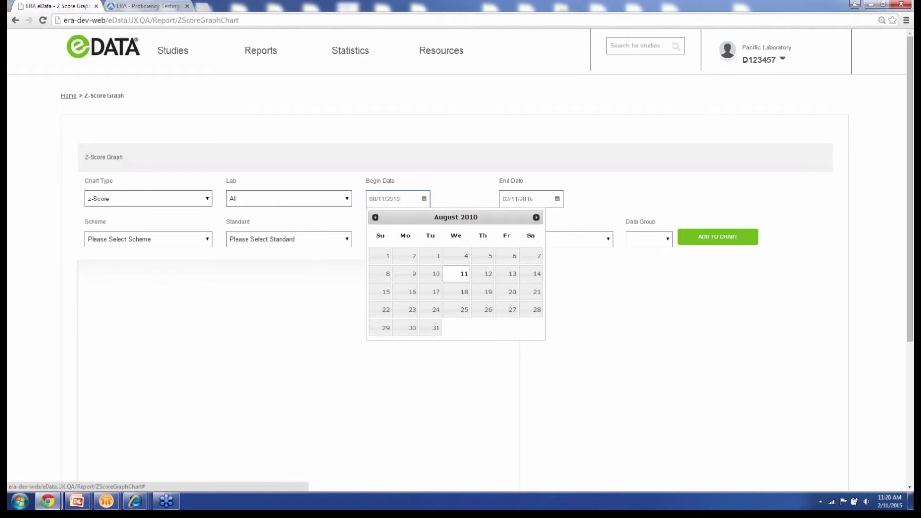
{"action": "key", "text": "Return"}
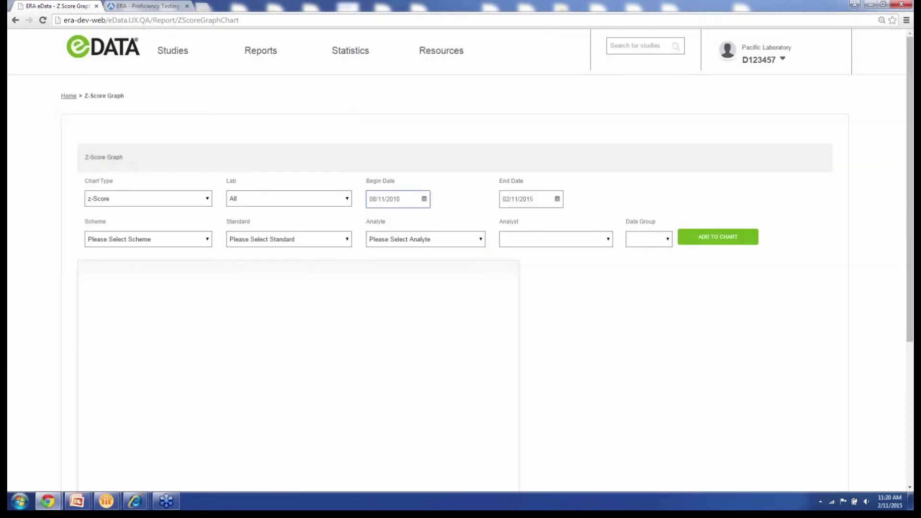
Step: Chart the z-scores for Antimony in the Metals in Soil standard of the SOIL scheme
{"action": "left_click", "coordinate": [149, 239]}
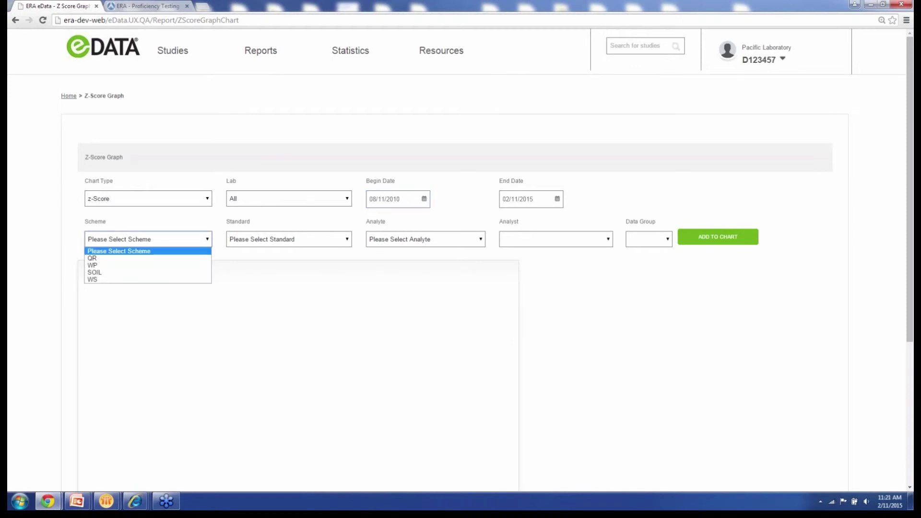
{"action": "left_click", "coordinate": [148, 272]}
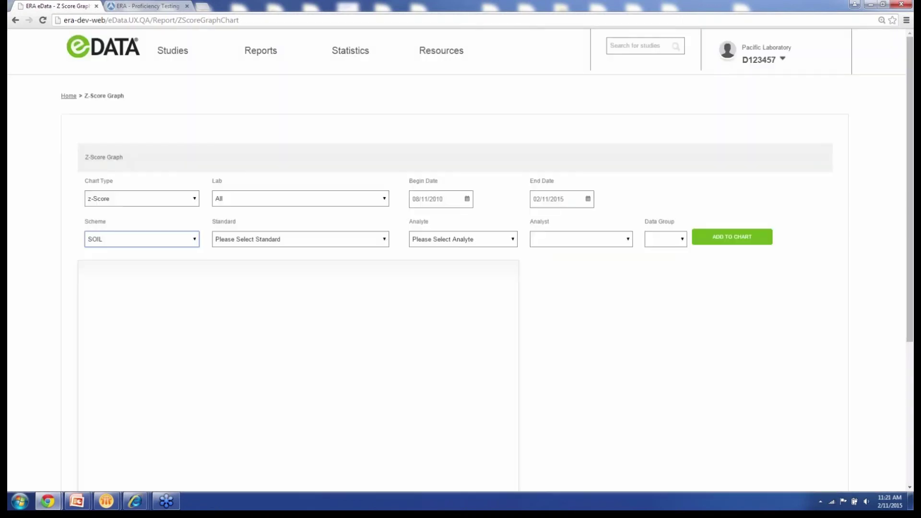
{"action": "left_click", "coordinate": [300, 239]}
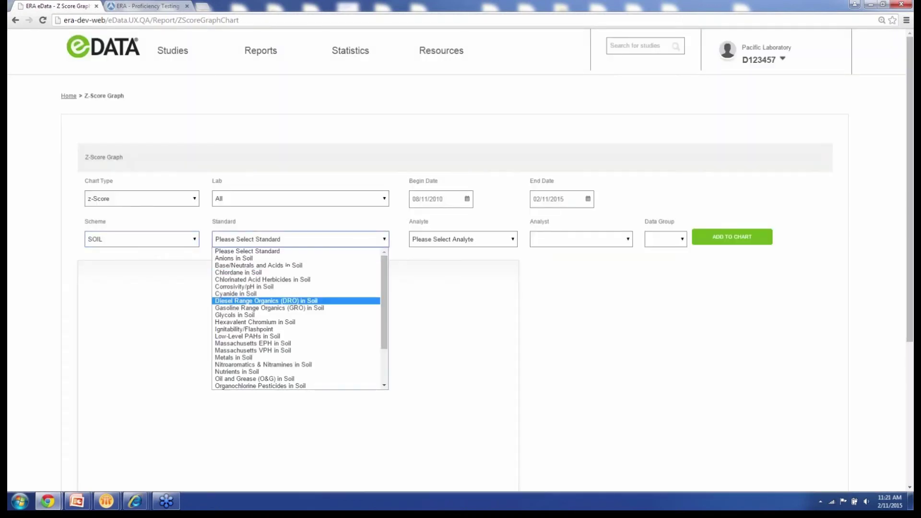
{"action": "left_click", "coordinate": [233, 358]}
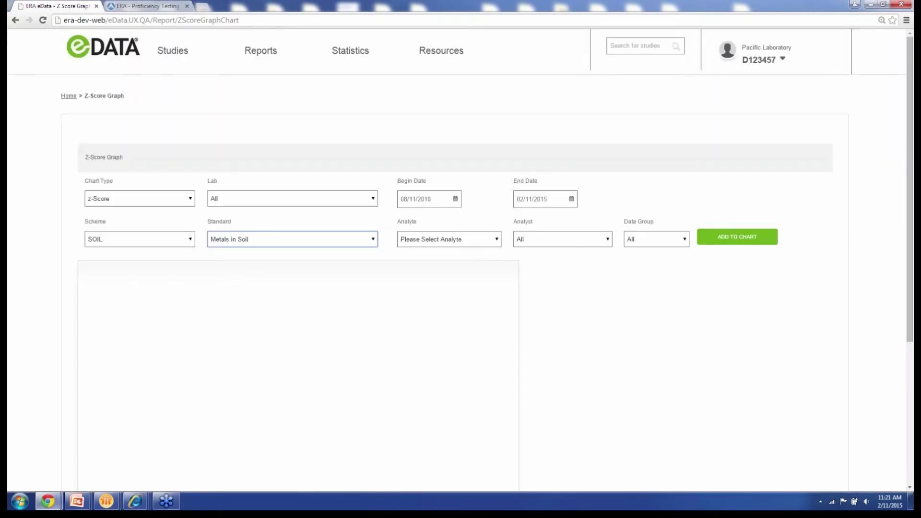
{"action": "left_click", "coordinate": [449, 239]}
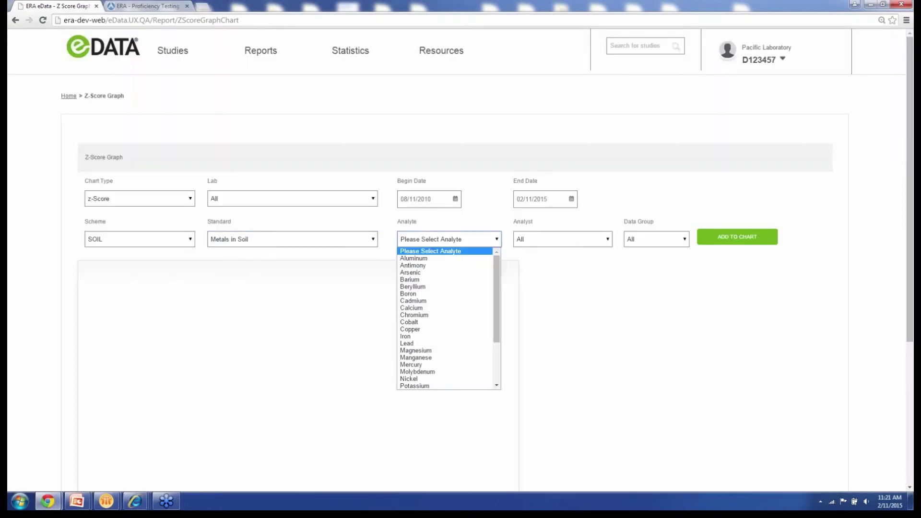
{"action": "left_click", "coordinate": [446, 265]}
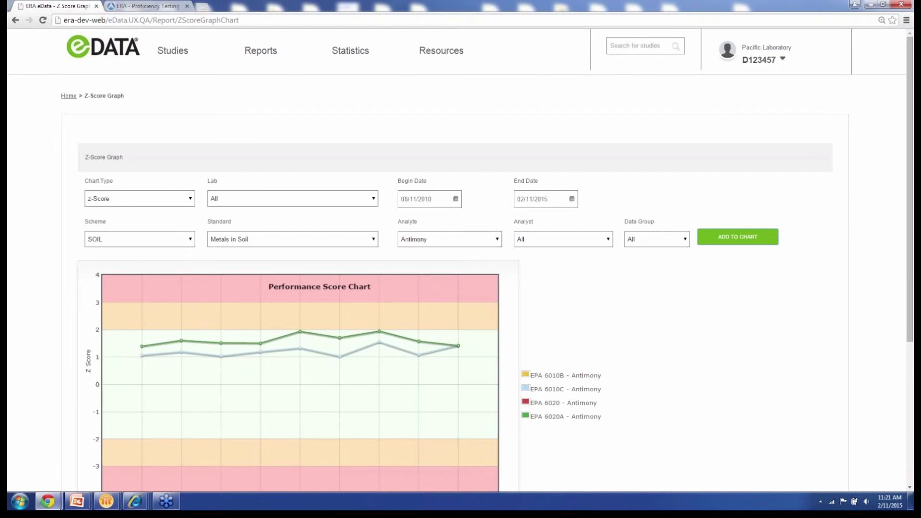
Step: View the data group options without choosing one and examine the full Antimony performance score chart
{"action": "left_click", "coordinate": [658, 239]}
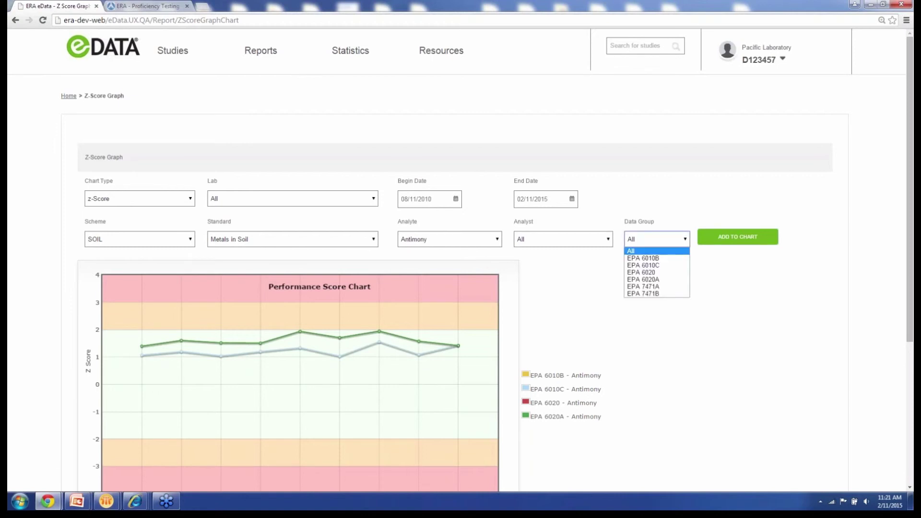
{"action": "key", "text": "Escape"}
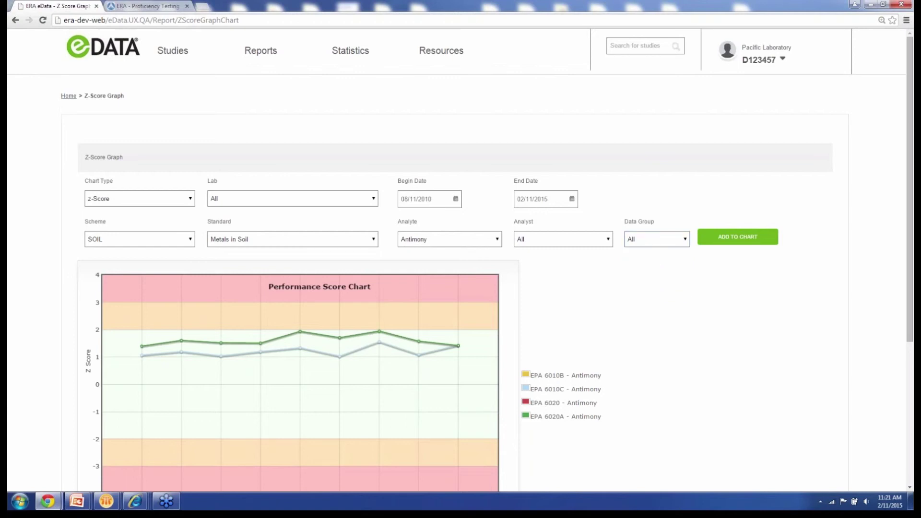
{"action": "scroll", "coordinate": [461, 259], "scroll_direction": "down", "scroll_amount": 1}
{"action": "scroll", "coordinate": [461, 259], "scroll_direction": "down", "scroll_amount": 1}
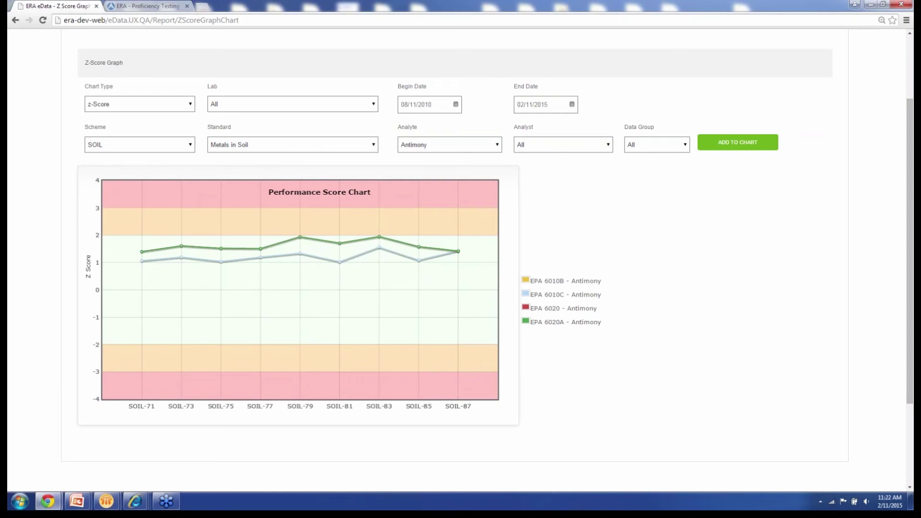
{"action": "scroll", "coordinate": [461, 259], "scroll_direction": "up", "scroll_amount": 2}
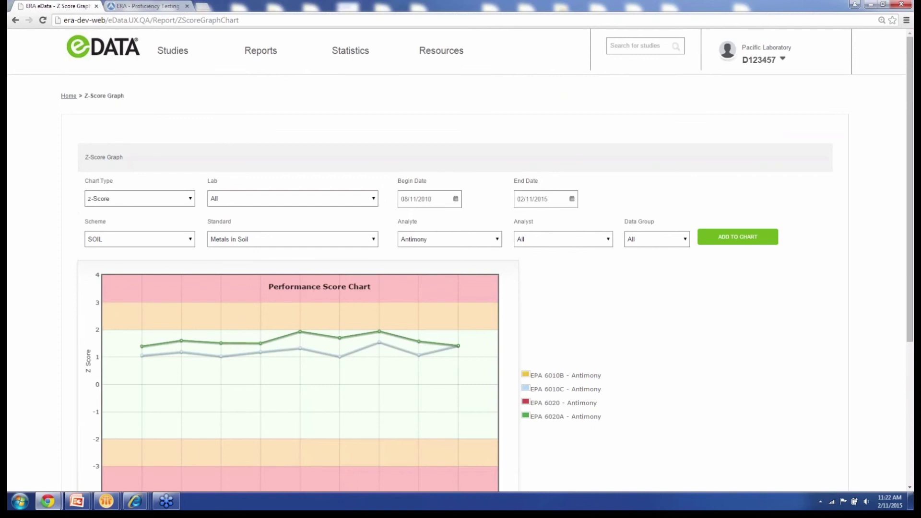
Step: Open the Custom Export Generator and look over its column, filter, layout and export options
{"action": "mouse_move", "coordinate": [261, 50]}
{"action": "left_click", "coordinate": [269, 100]}
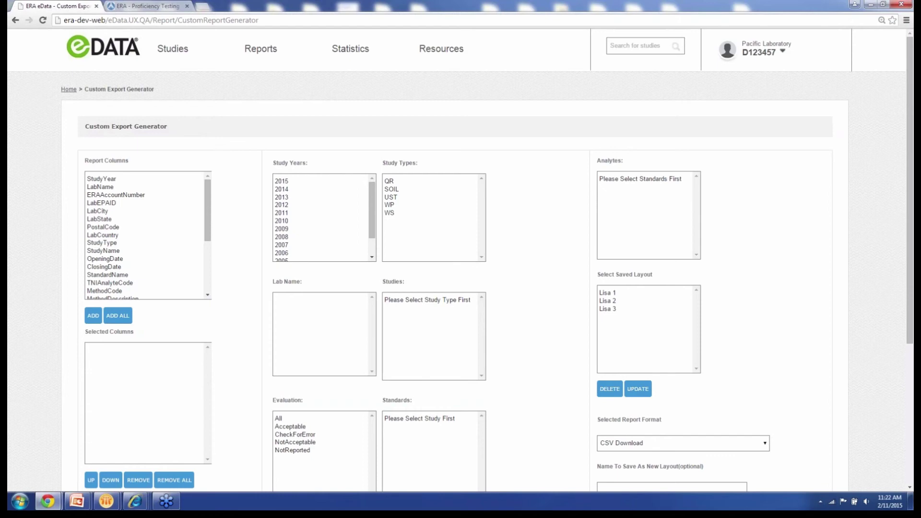
{"action": "scroll", "coordinate": [460, 259], "scroll_direction": "down", "scroll_amount": 1}
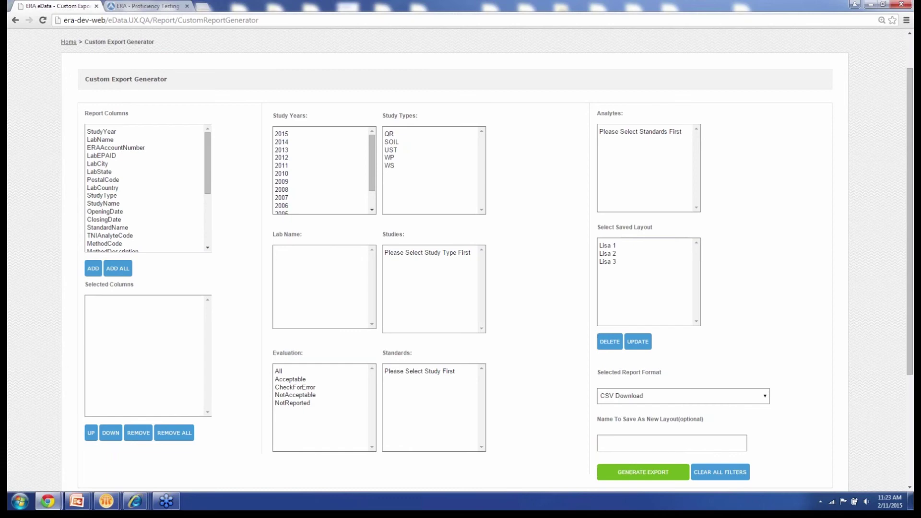
Step: Add StudyYear through LabState, StudyType, OpeningDate and StandardName to the export's selected columns and move LabState above LabCity
{"action": "left_click", "coordinate": [102, 131]}
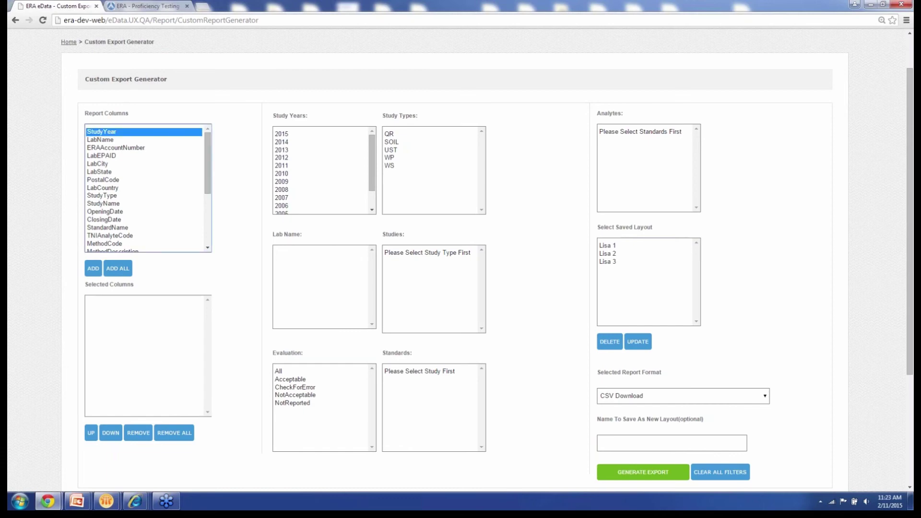
{"action": "left_click", "coordinate": [100, 171], "text": "shift"}
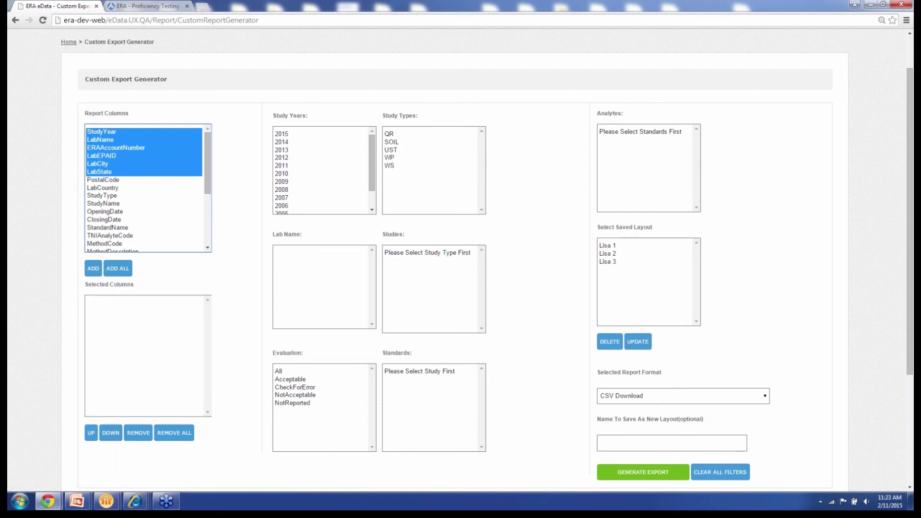
{"action": "left_click", "coordinate": [102, 195], "text": "ctrl"}
{"action": "left_click", "coordinate": [104, 212], "text": "ctrl"}
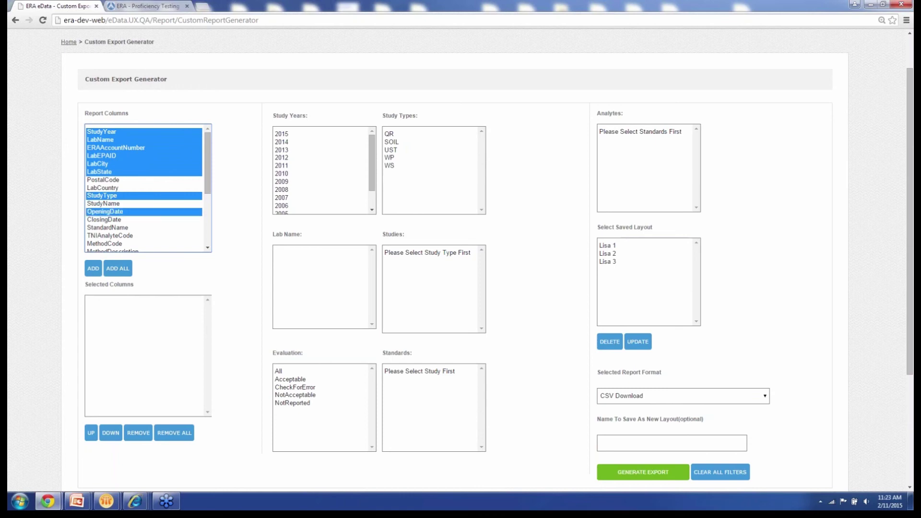
{"action": "left_click", "coordinate": [108, 228], "text": "ctrl"}
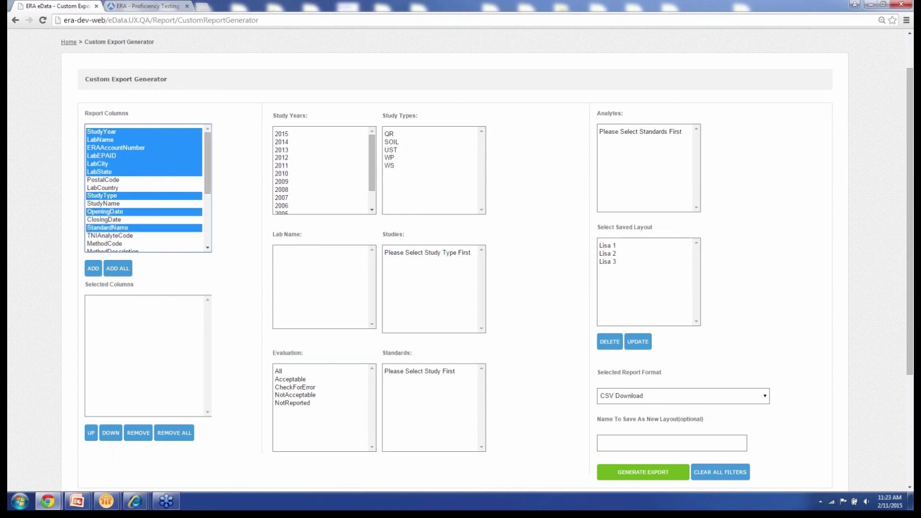
{"action": "left_click", "coordinate": [93, 268]}
{"action": "left_click", "coordinate": [97, 334]}
{"action": "left_click", "coordinate": [110, 440]}
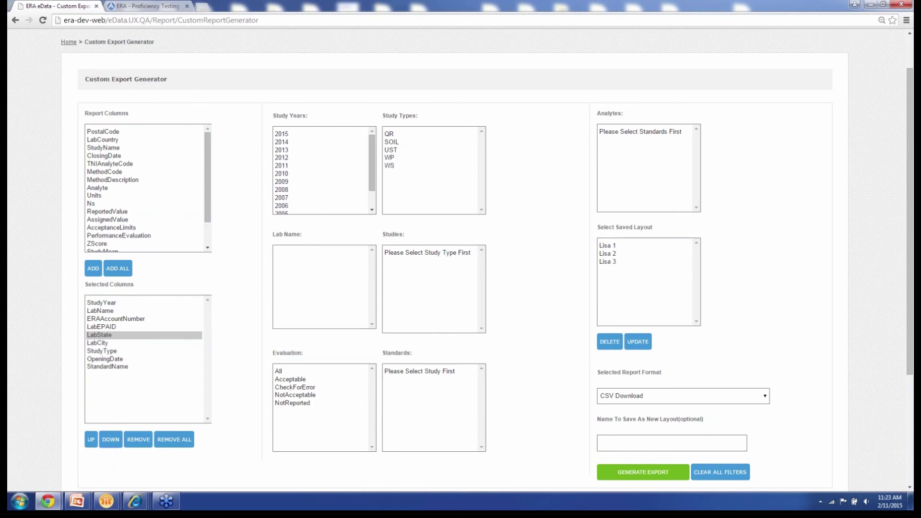
Step: Load the second saved layout in the Custom Export Generator, look over its settings, and return to the home page
{"action": "left_click", "coordinate": [608, 254]}
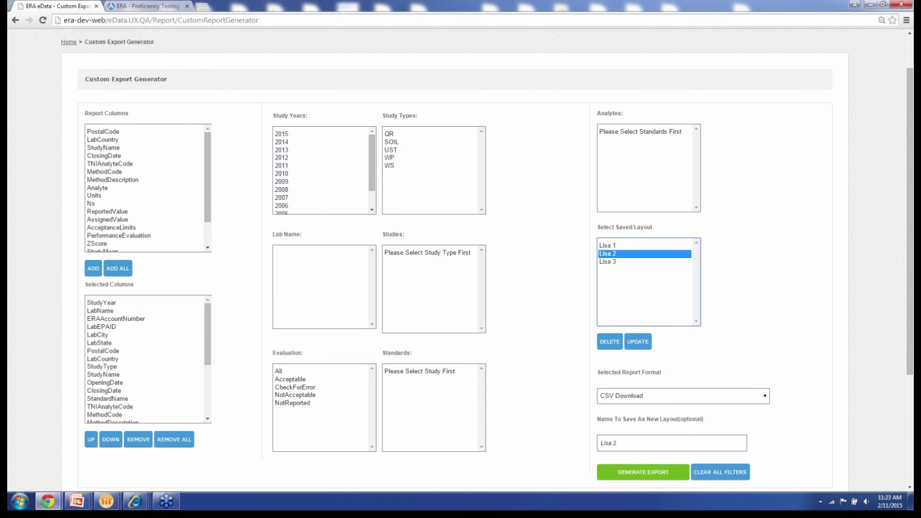
{"action": "scroll", "coordinate": [460, 259], "scroll_direction": "down", "scroll_amount": 1}
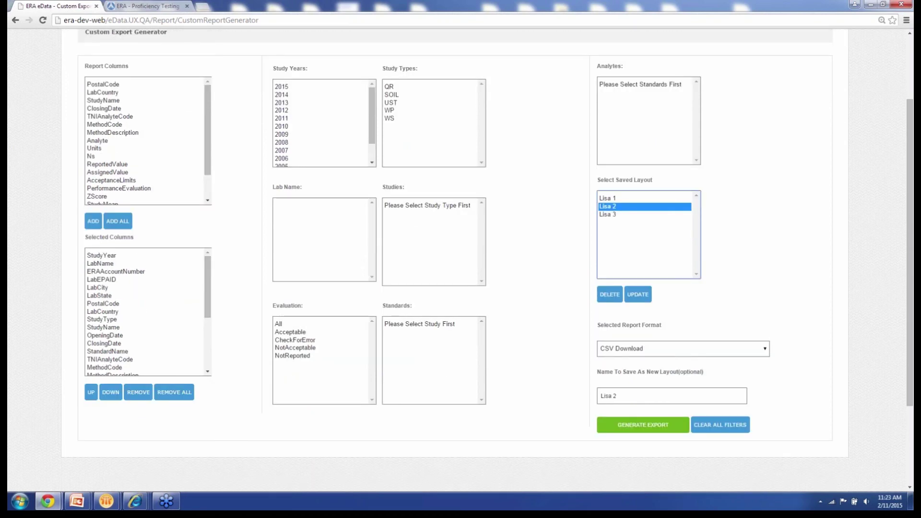
{"action": "scroll", "coordinate": [461, 259], "scroll_direction": "up", "scroll_amount": 2}
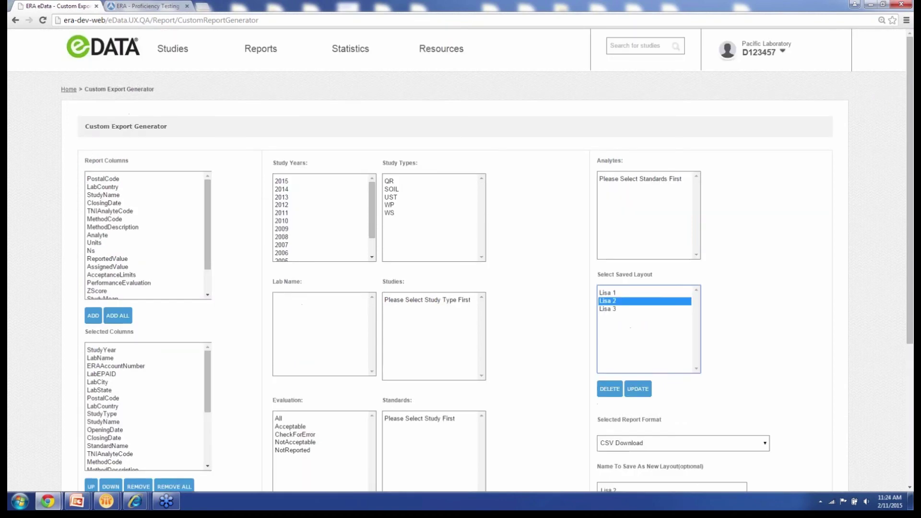
{"action": "left_click", "coordinate": [350, 48]}
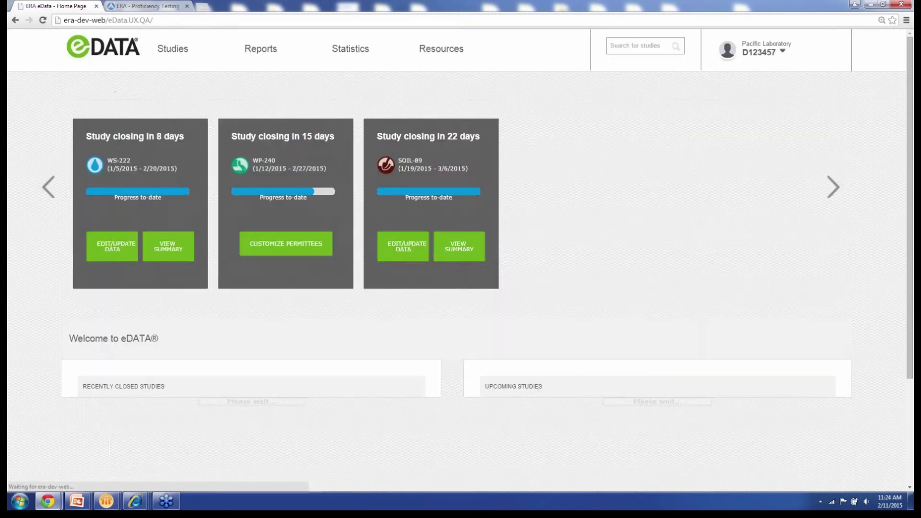